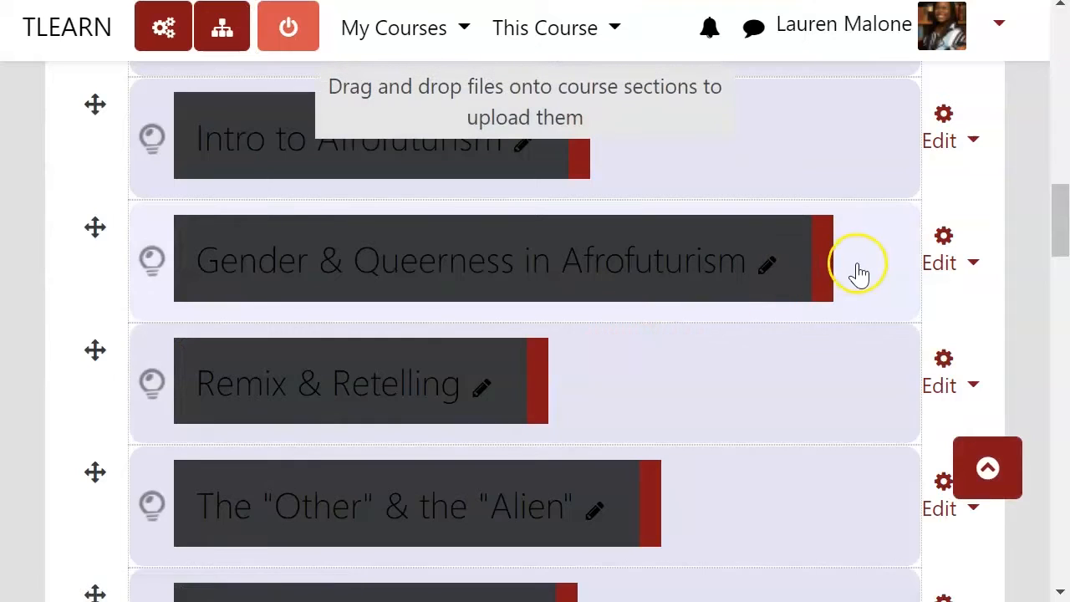
# Step: Expand the "Gender & Queerness in Afrofuturism" section and start adding a new Assignment activity to it
pyautogui.click(855, 274)
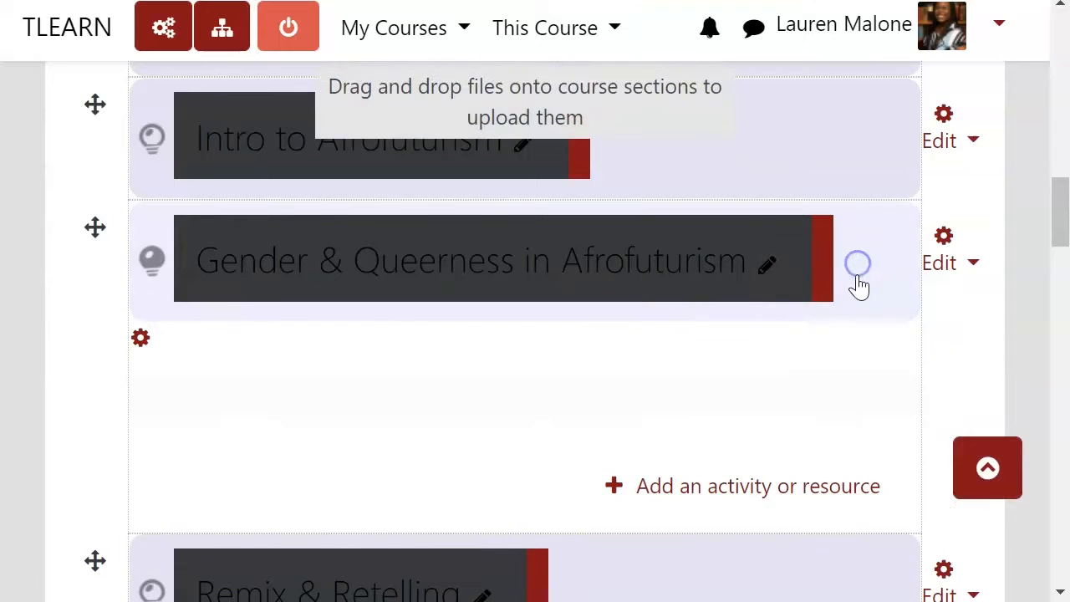
pyautogui.click(708, 493)
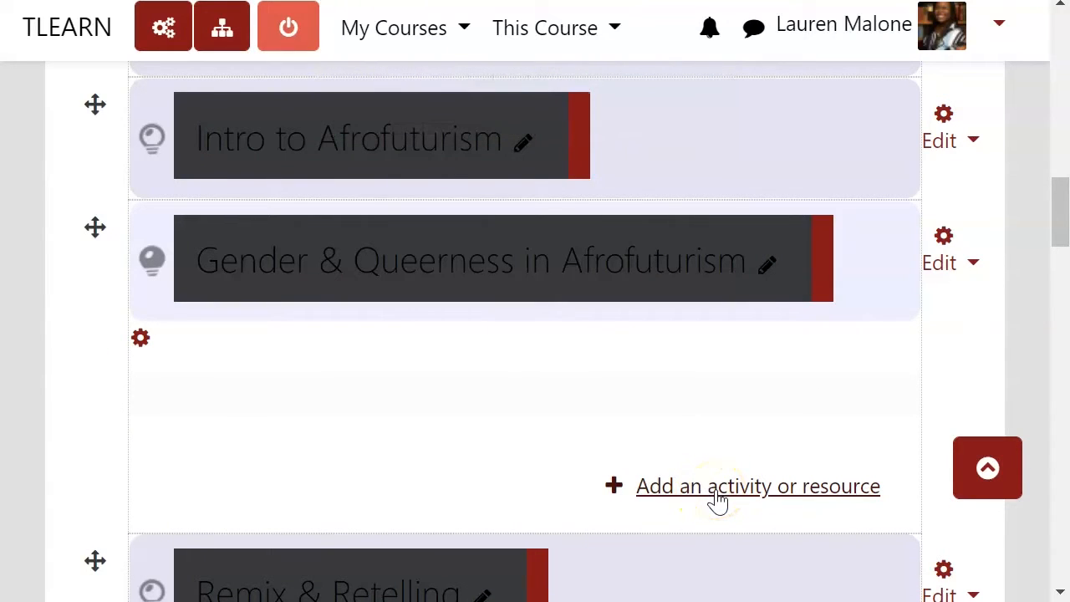
pyautogui.click(717, 492)
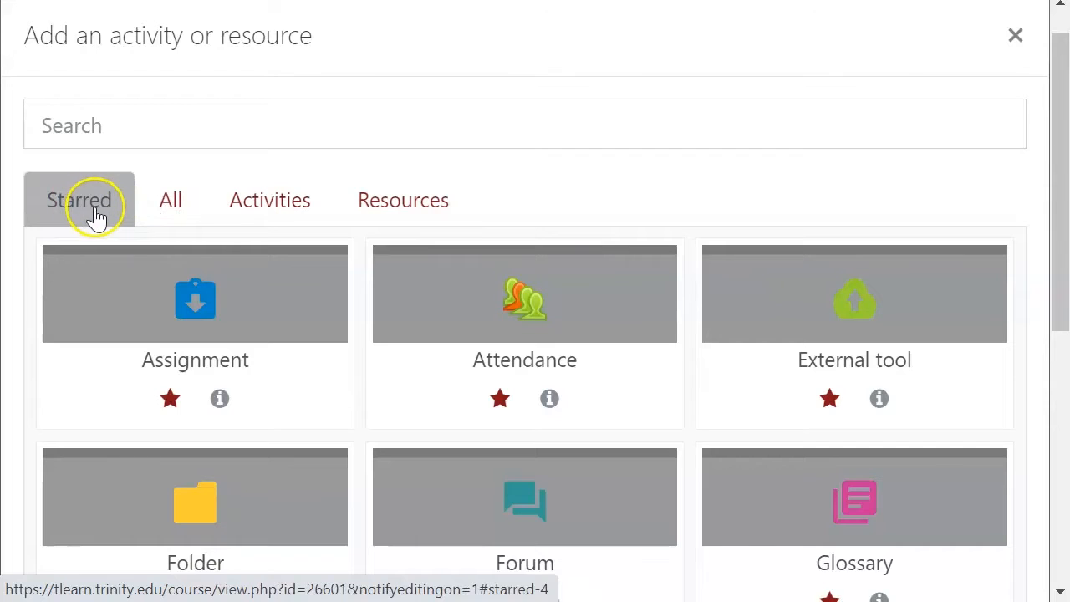
pyautogui.click(171, 209)
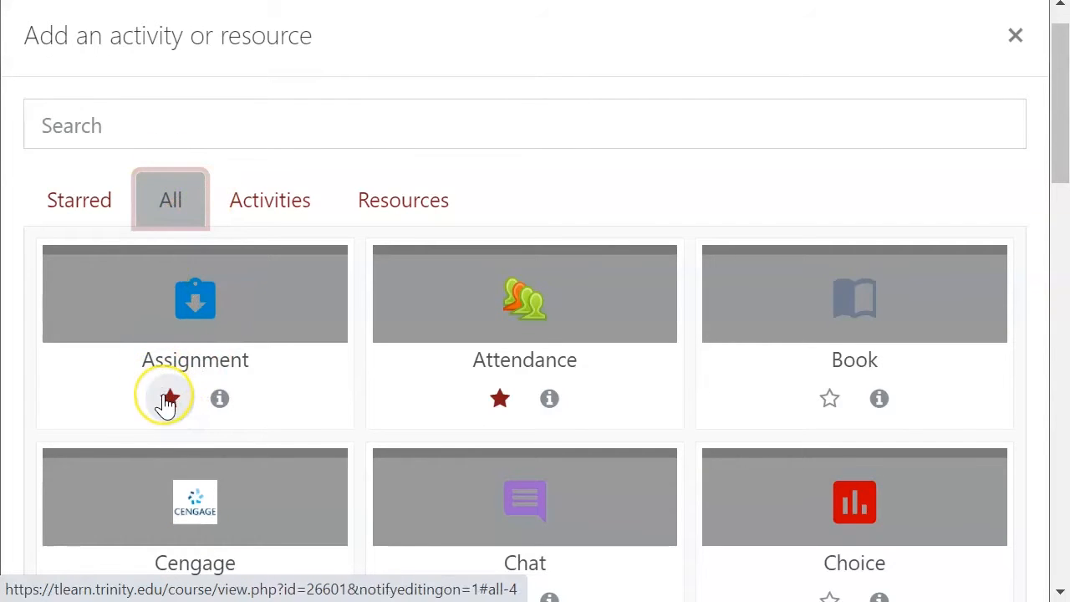
pyautogui.click(91, 209)
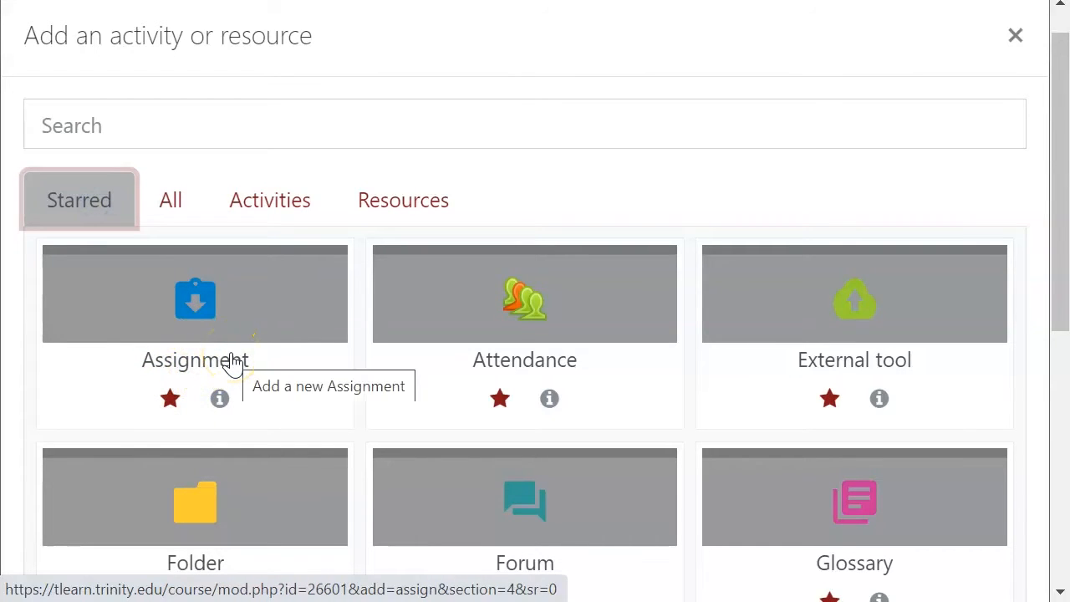
pyautogui.click(232, 361)
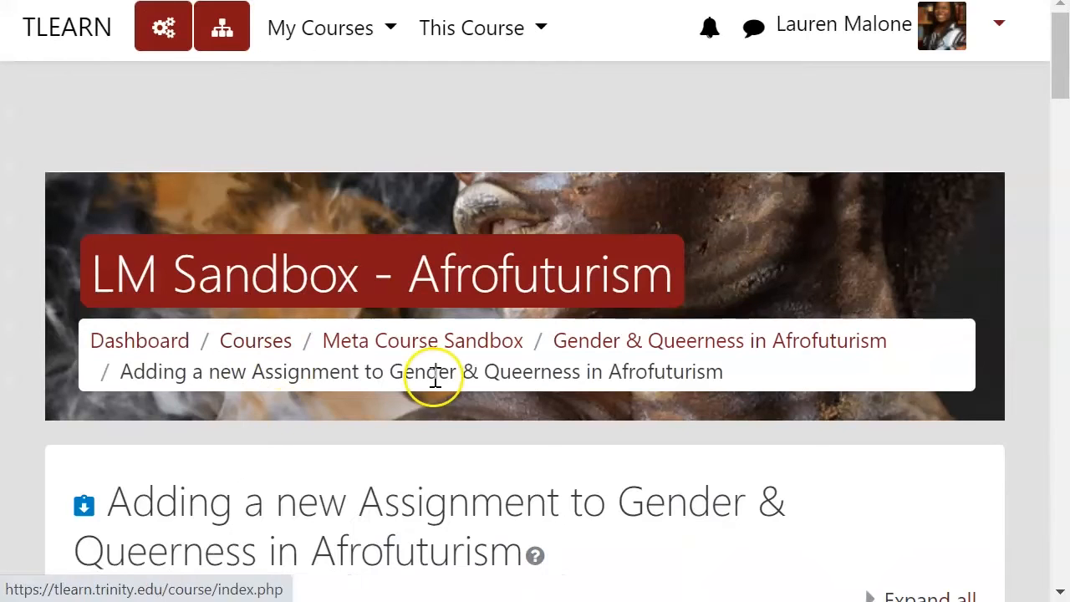
# Step: Name the assignment "Guest Speaker Response"
pyautogui.scroll(-3, 433, 375)
pyautogui.scroll(-2, 435, 377)
pyautogui.click(392, 196)
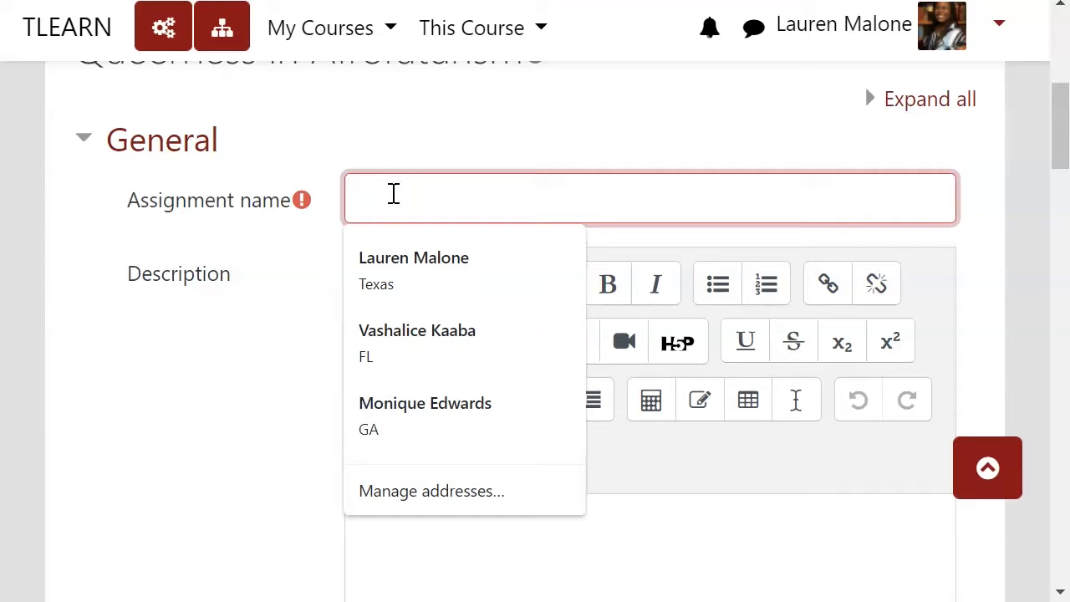
pyautogui.write('Guest Speaker Response')
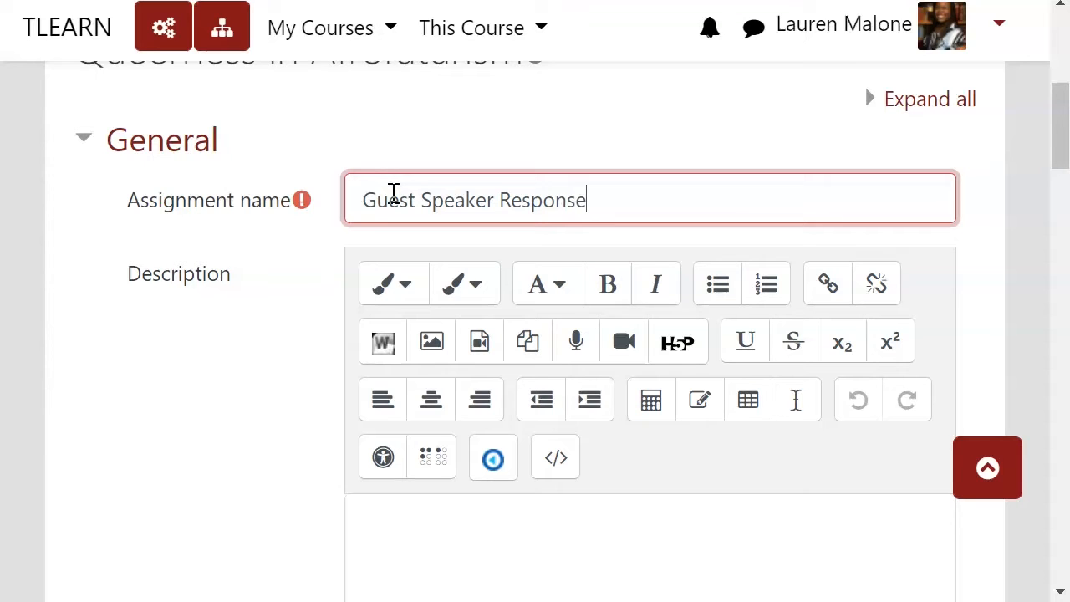
# Step: Disable the assignment's due date, grading reminder date and the option to always show the description
pyautogui.scroll(-6, 394, 191)
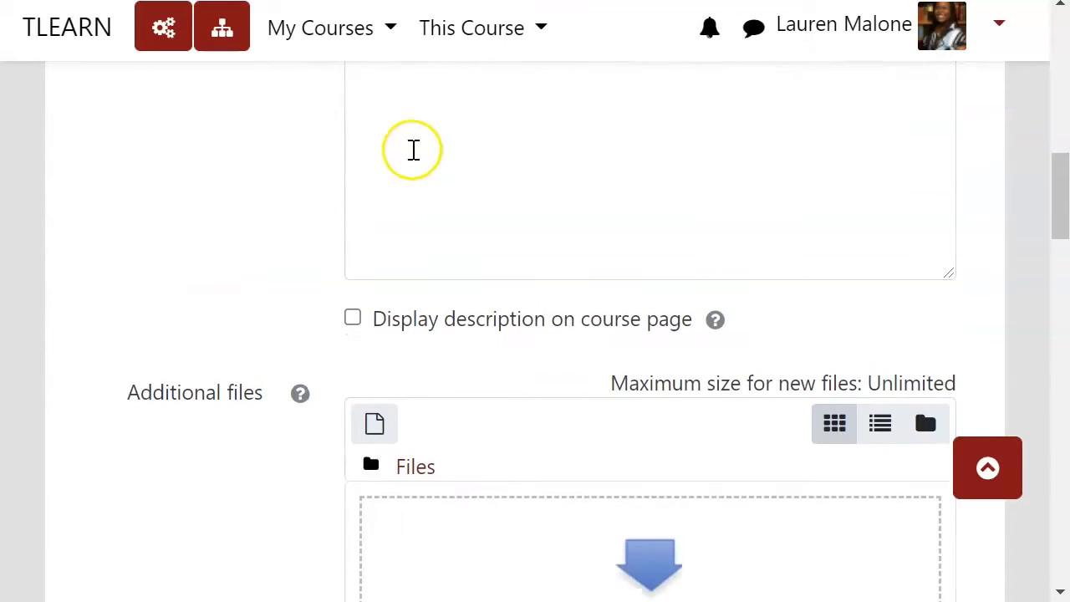
pyautogui.scroll(-5, 459, 186)
pyautogui.scroll(-5, 460, 194)
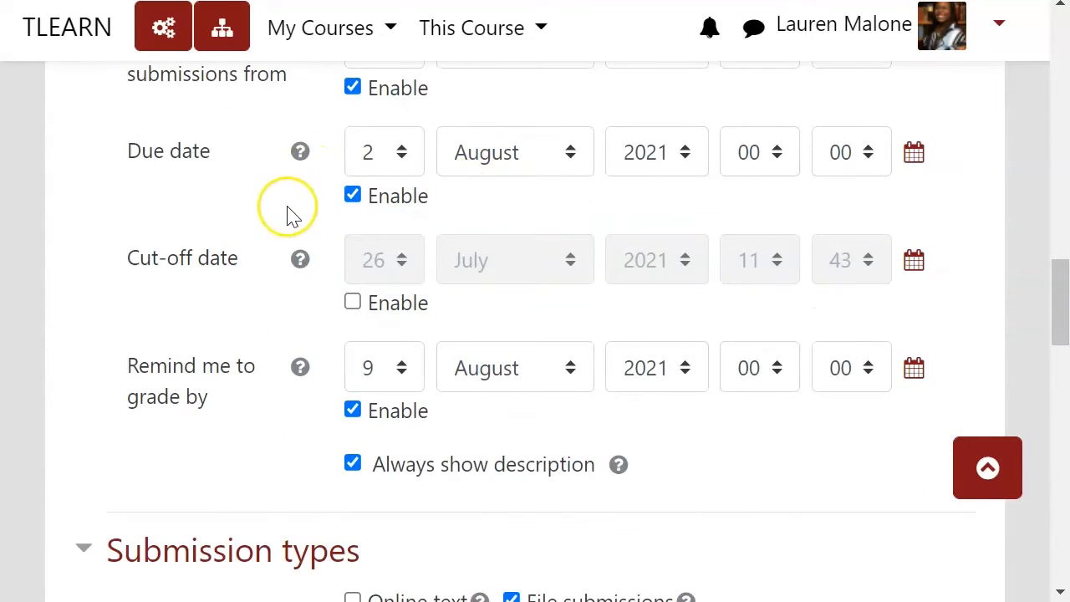
pyautogui.scroll(-3, 286, 215)
pyautogui.scroll(4, 292, 215)
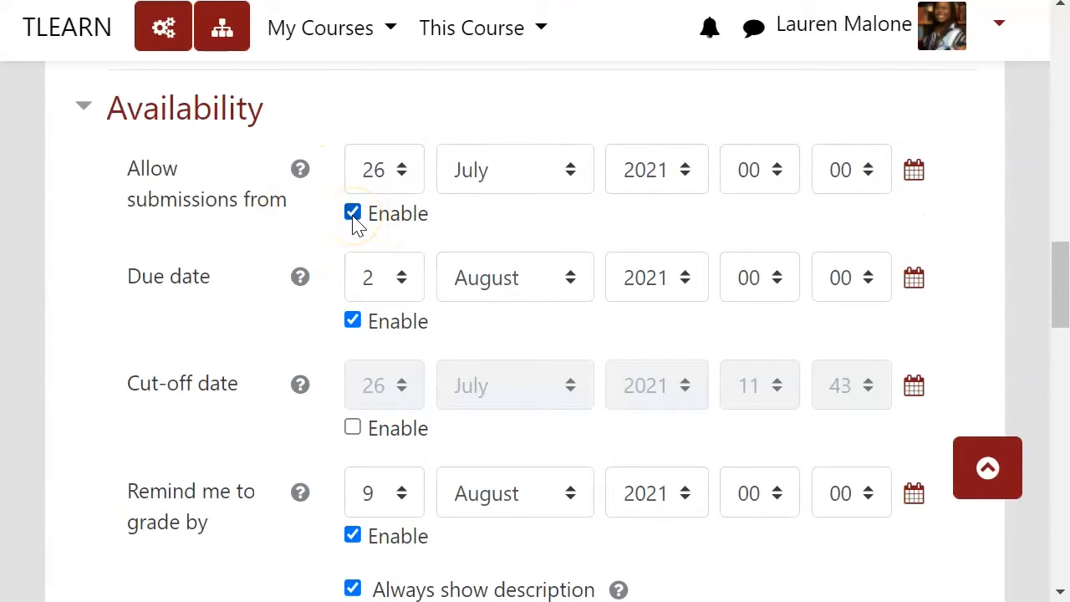
pyautogui.click(352, 320)
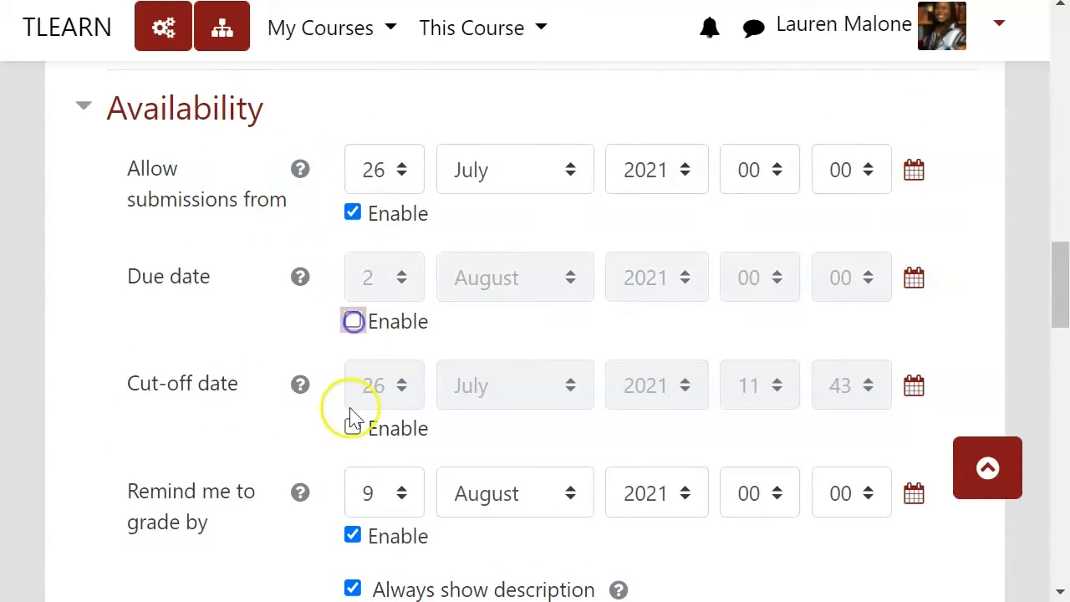
pyautogui.click(352, 536)
pyautogui.scroll(-2, 326, 518)
pyautogui.click(352, 462)
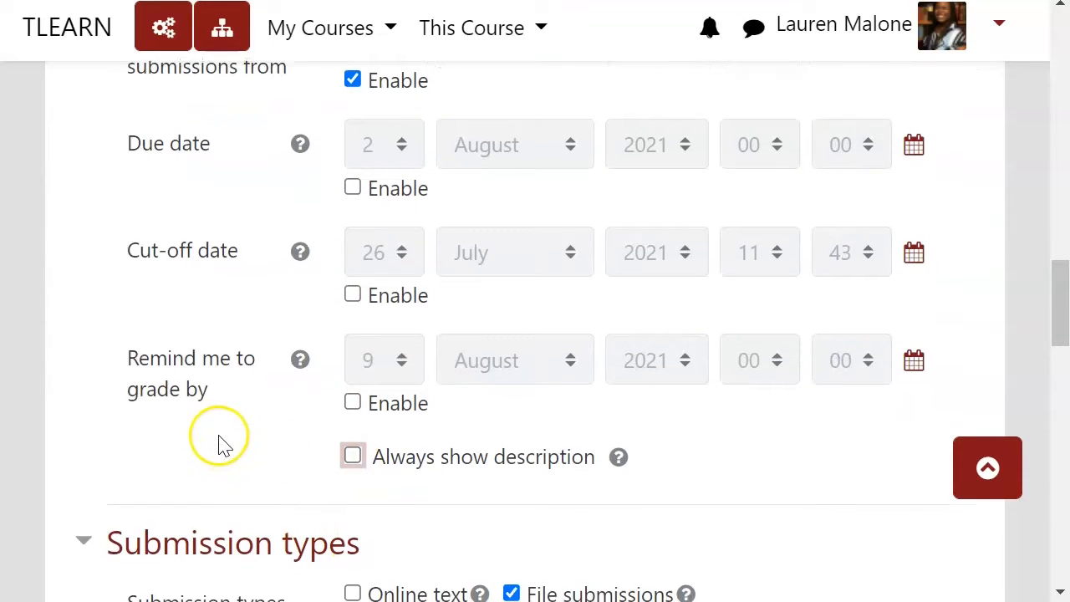
# Step: Expand the assignment's grade settings and set the maximum grade to 30 points
pyautogui.scroll(-3, 219, 443)
pyautogui.scroll(-3, 346, 371)
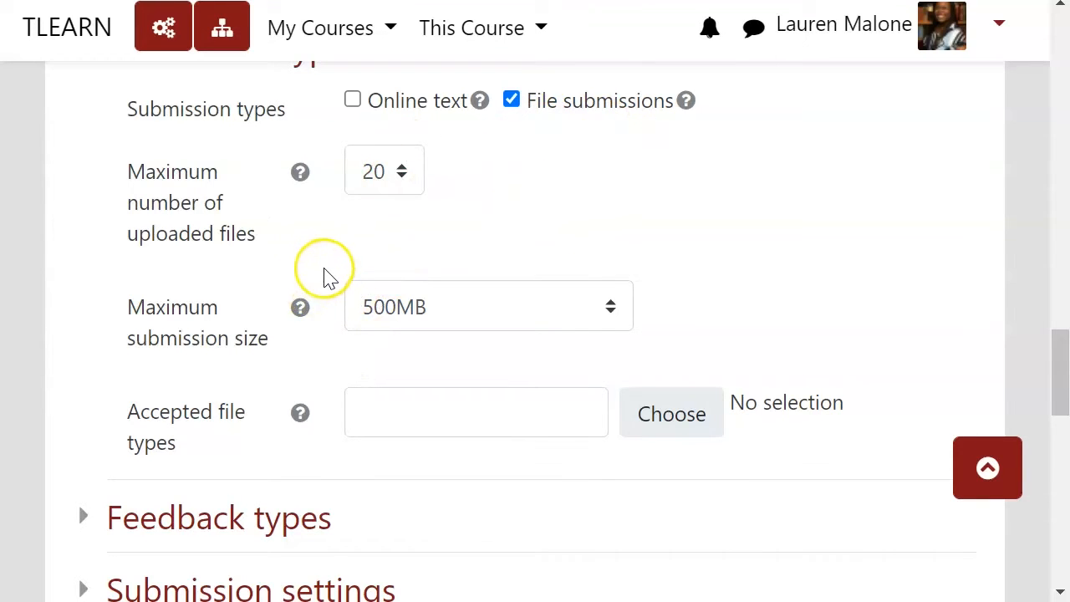
pyautogui.scroll(-5, 326, 279)
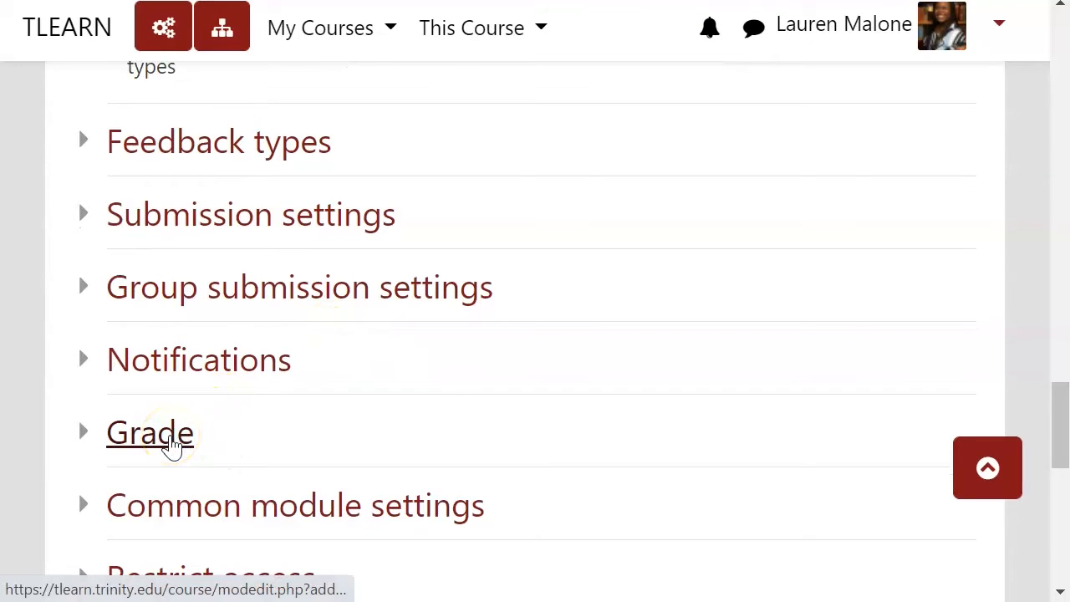
pyautogui.scroll(-2, 225, 351)
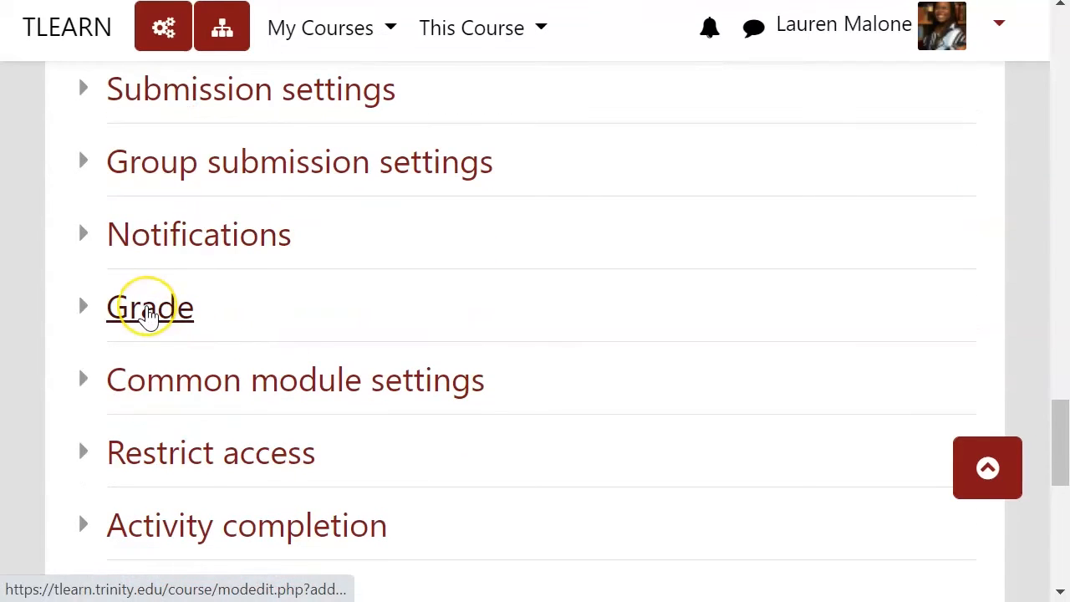
pyautogui.click(149, 311)
pyautogui.scroll(-3, 397, 316)
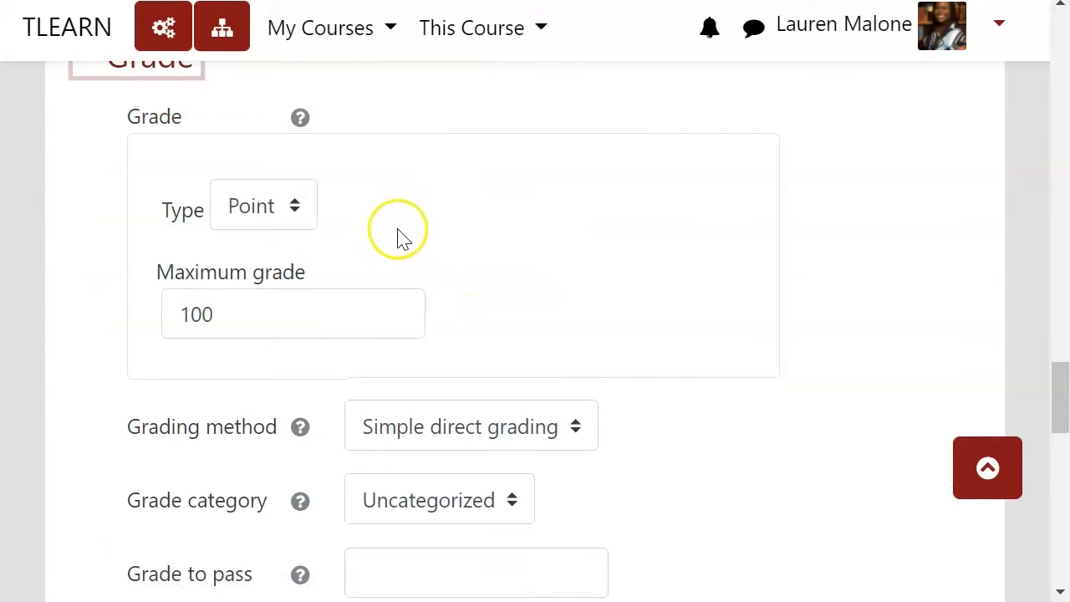
pyautogui.doubleClick(251, 318)
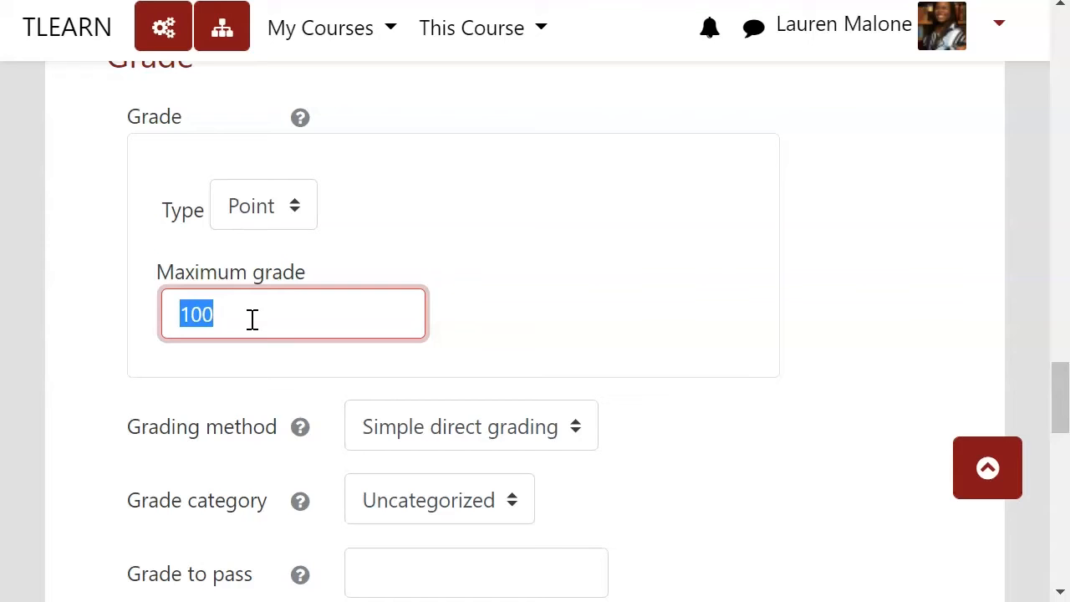
pyautogui.write('30')
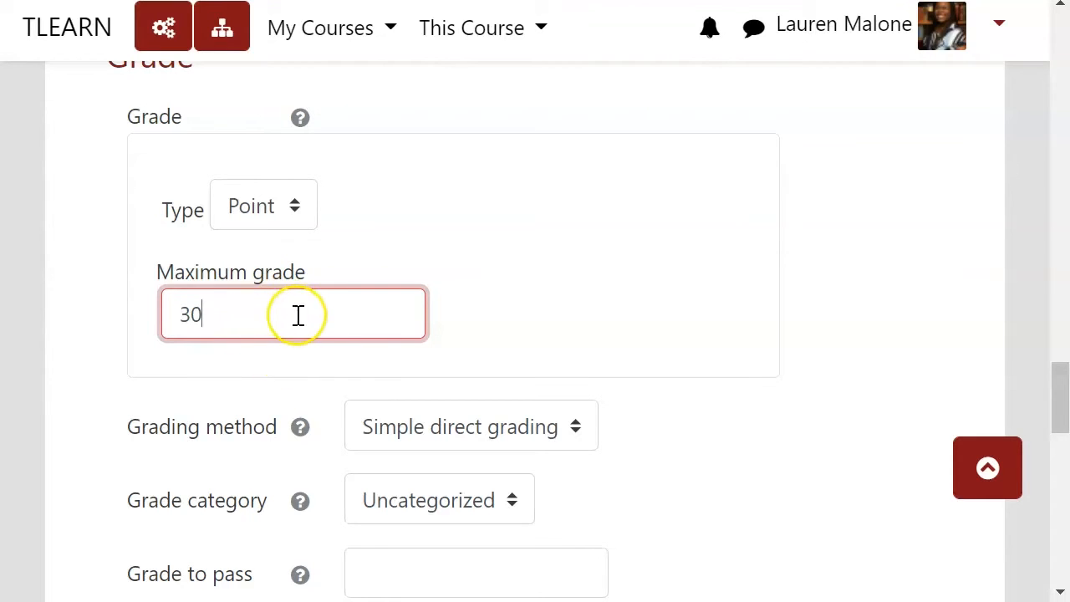
# Step: Keep Simple direct grading as the grading method, save the assignment and return to the course page
pyautogui.scroll(-3, 368, 367)
pyautogui.click(471, 178)
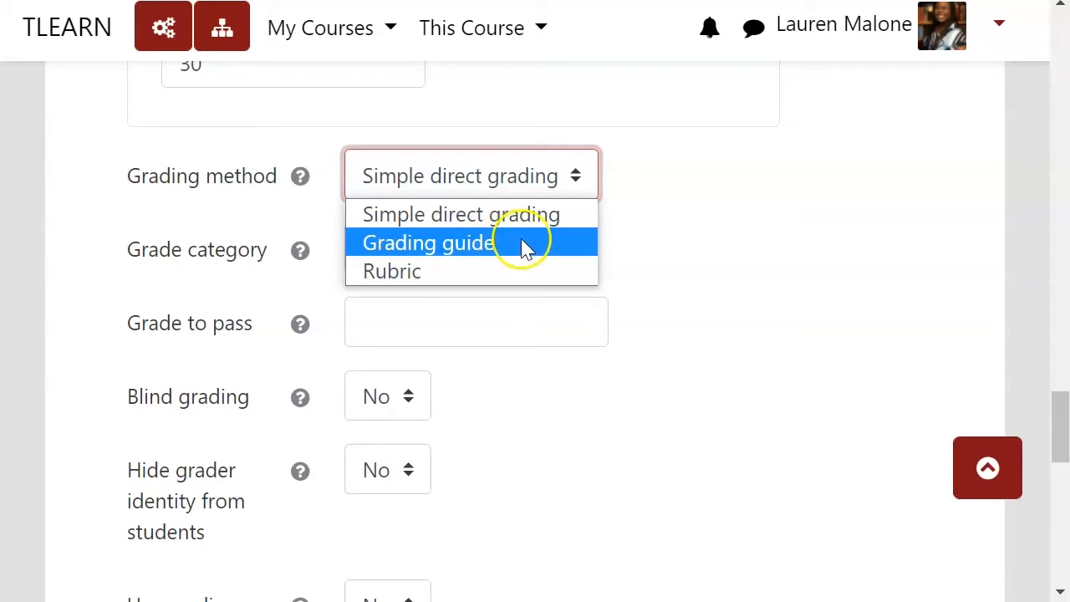
pyautogui.click(543, 182)
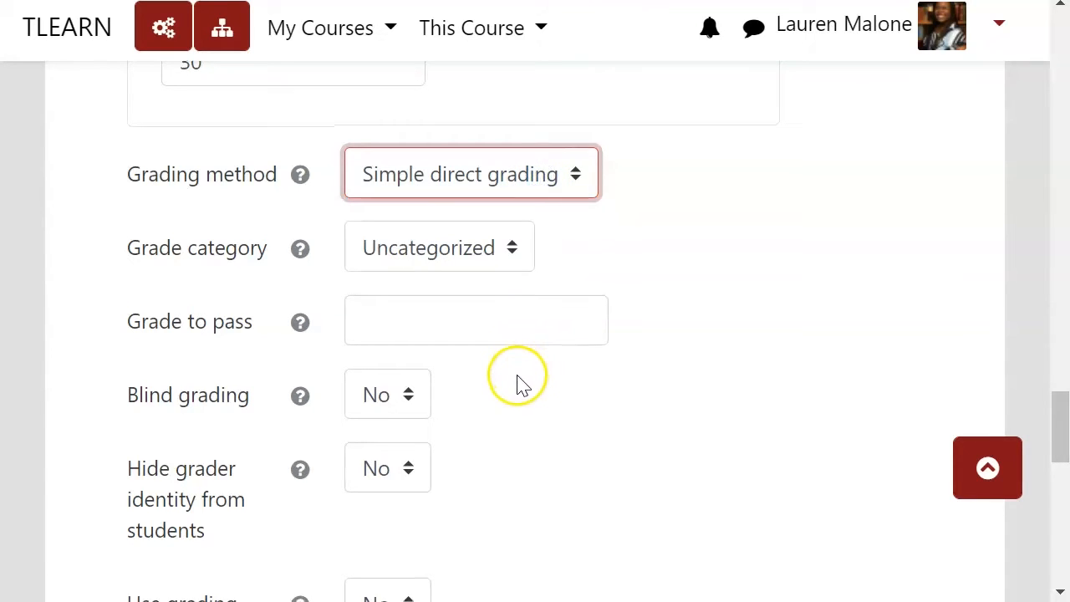
pyautogui.scroll(-3, 518, 381)
pyautogui.scroll(-5, 518, 380)
pyautogui.click(485, 137)
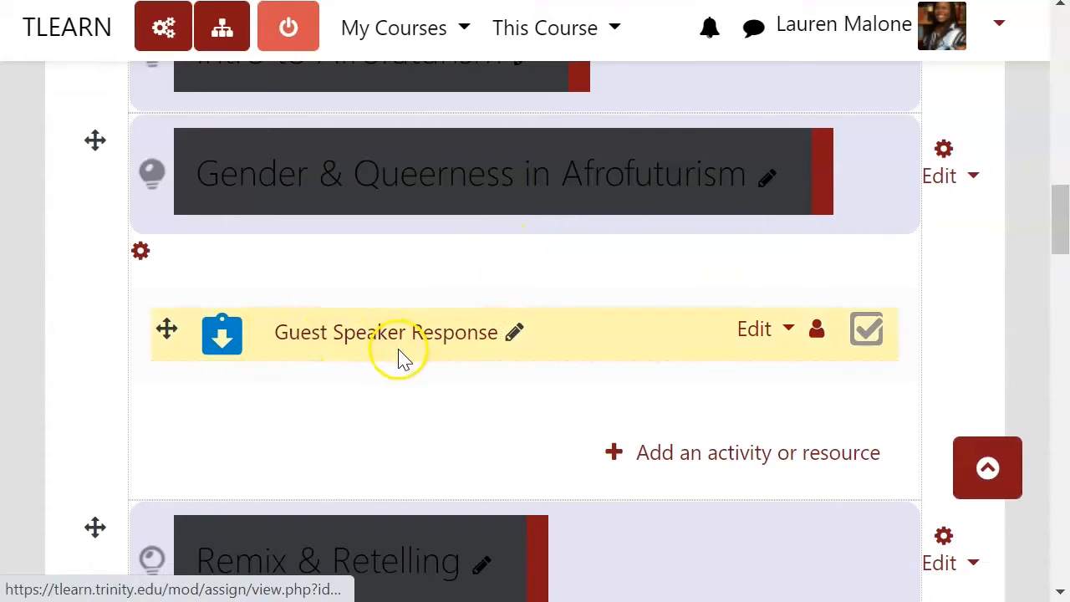
# Step: Open the course's Gradebook setup page from the course management options
pyautogui.click(168, 40)
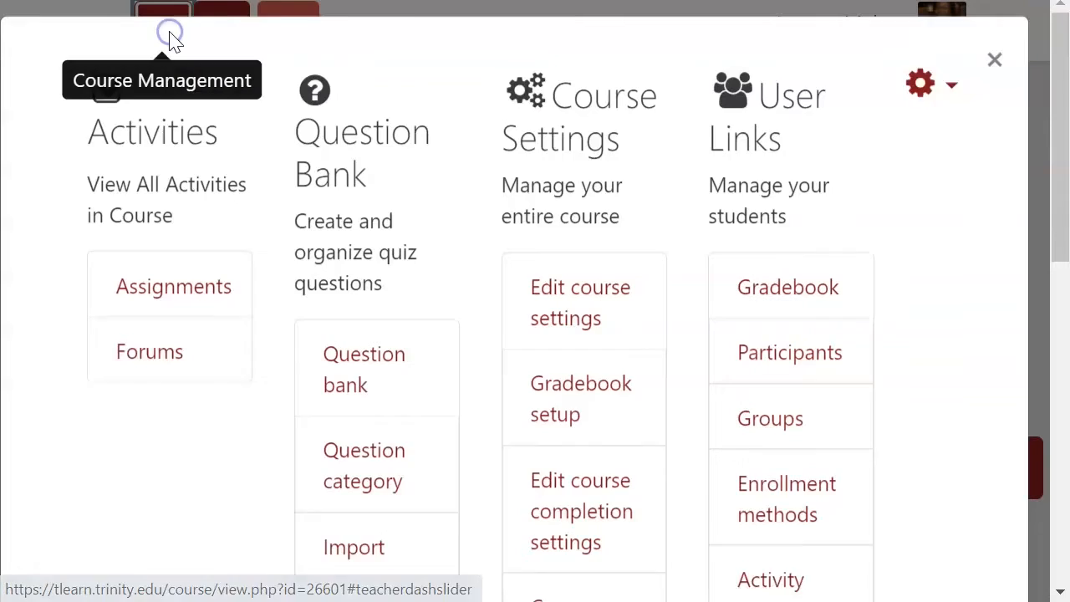
pyautogui.click(579, 428)
pyautogui.scroll(-5, 582, 375)
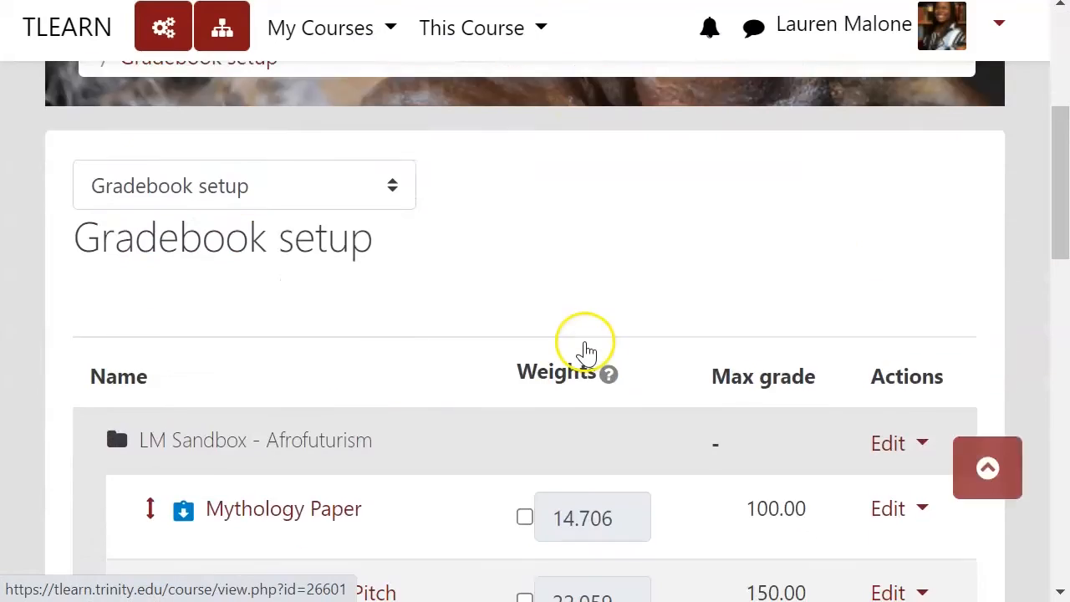
# Step: Examine the weights and maximum grades of all grade items, including Guest Speaker Response, Extra Credit and the course total
pyautogui.scroll(-3, 471, 318)
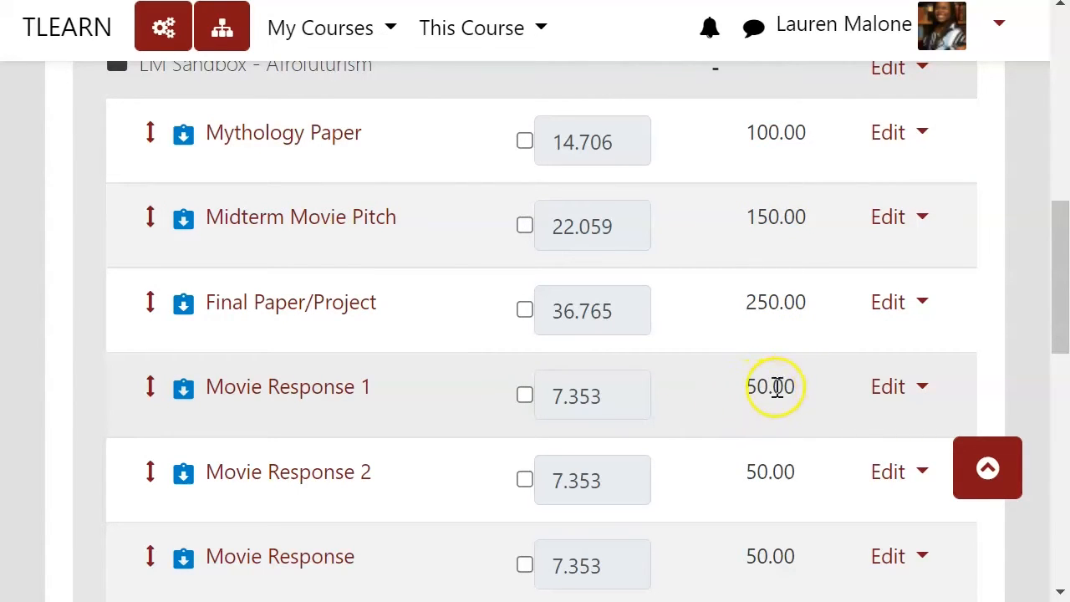
pyautogui.scroll(-5, 759, 388)
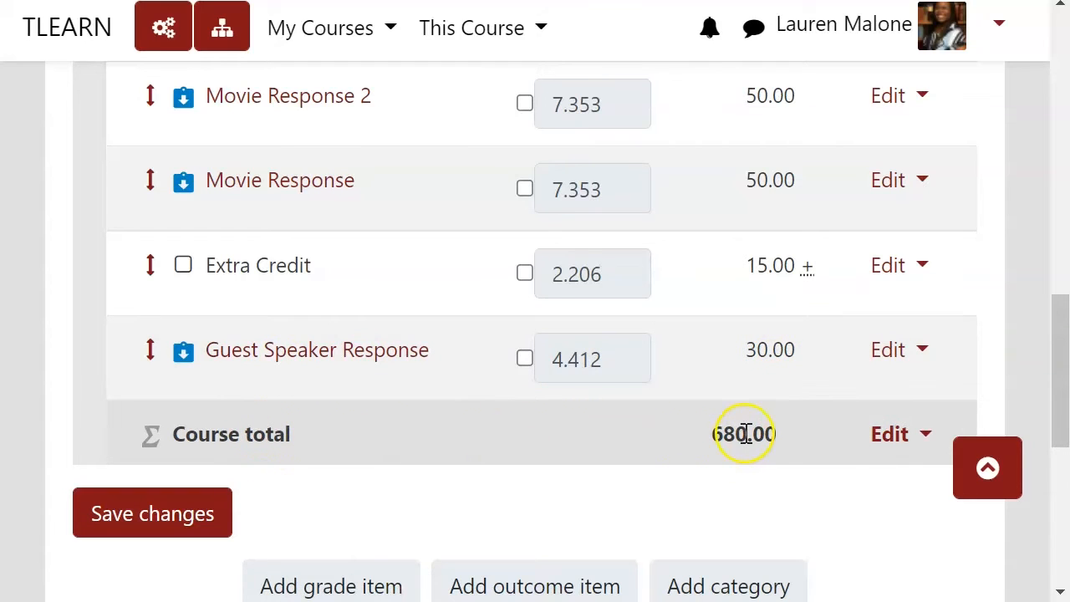
pyautogui.moveTo(746, 435); pyautogui.dragTo(711, 434)
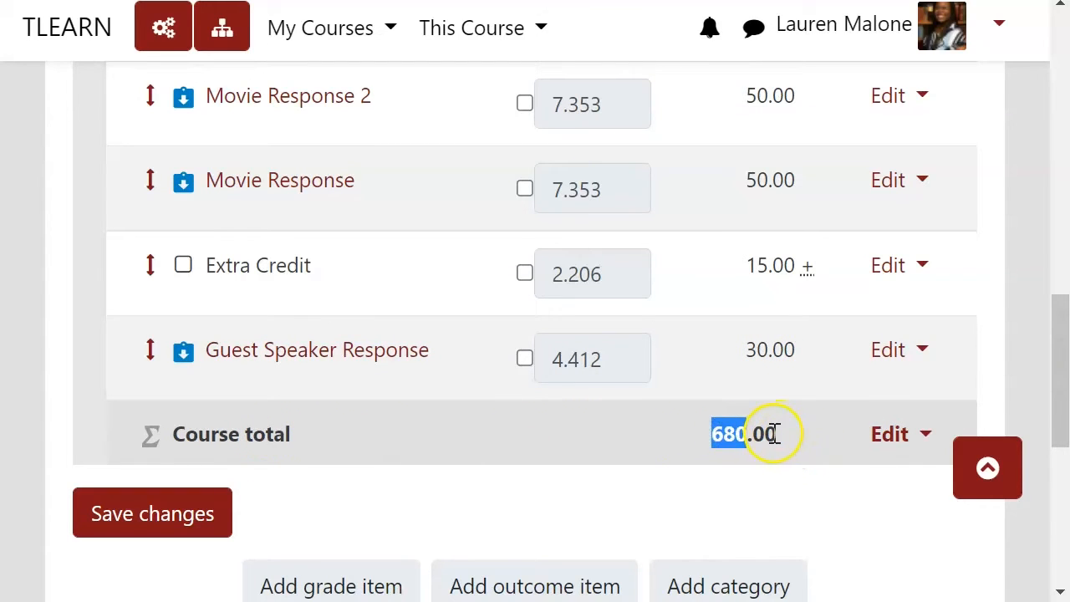
pyautogui.click(773, 433)
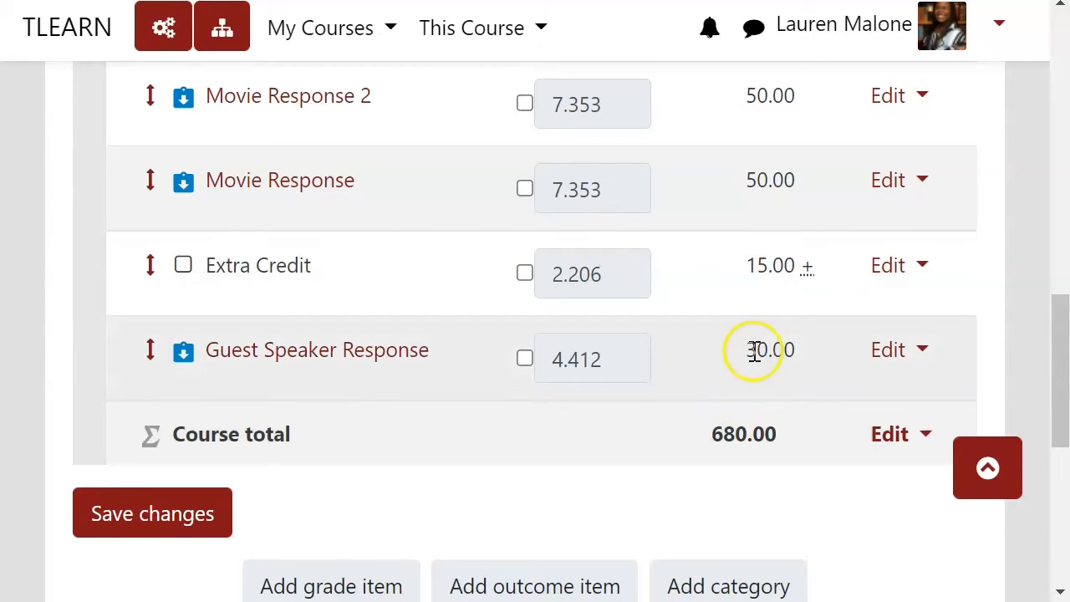
pyautogui.scroll(-3, 743, 317)
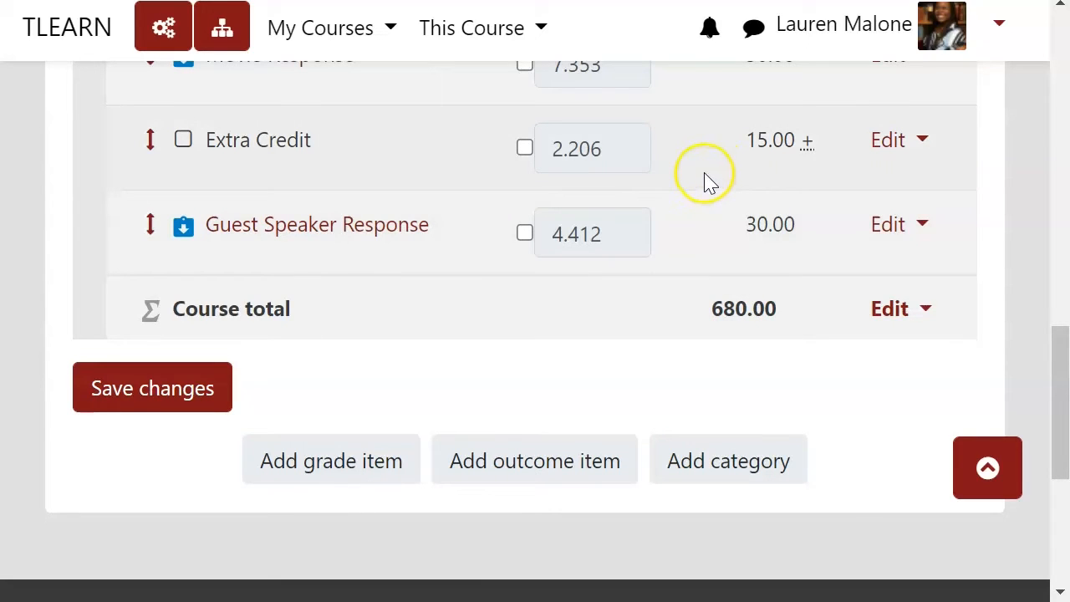
pyautogui.moveTo(720, 312); pyautogui.dragTo(749, 308)
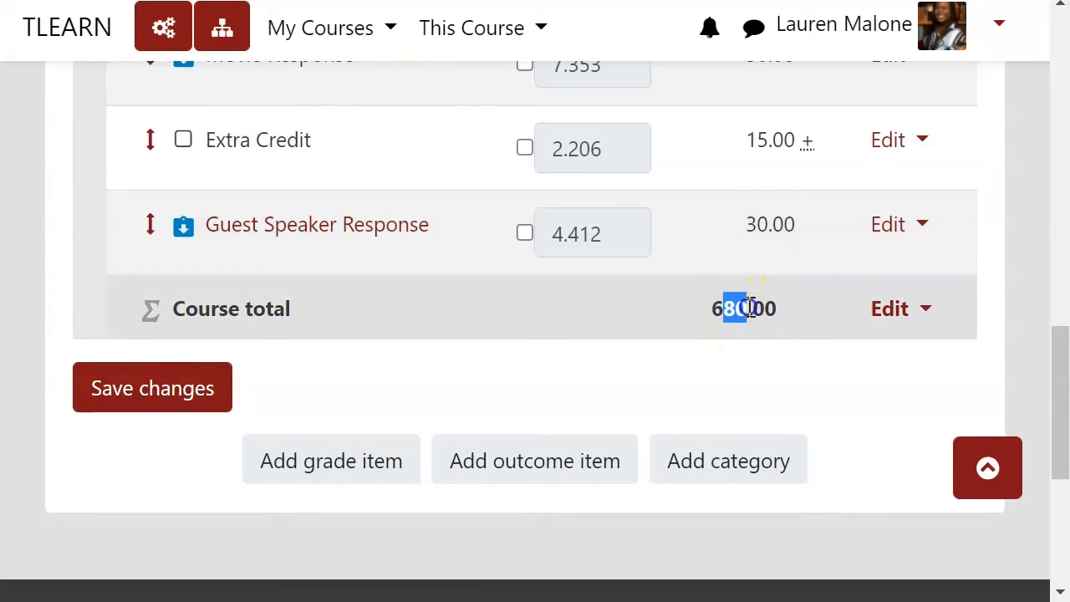
pyautogui.click(835, 304)
pyautogui.scroll(3, 838, 304)
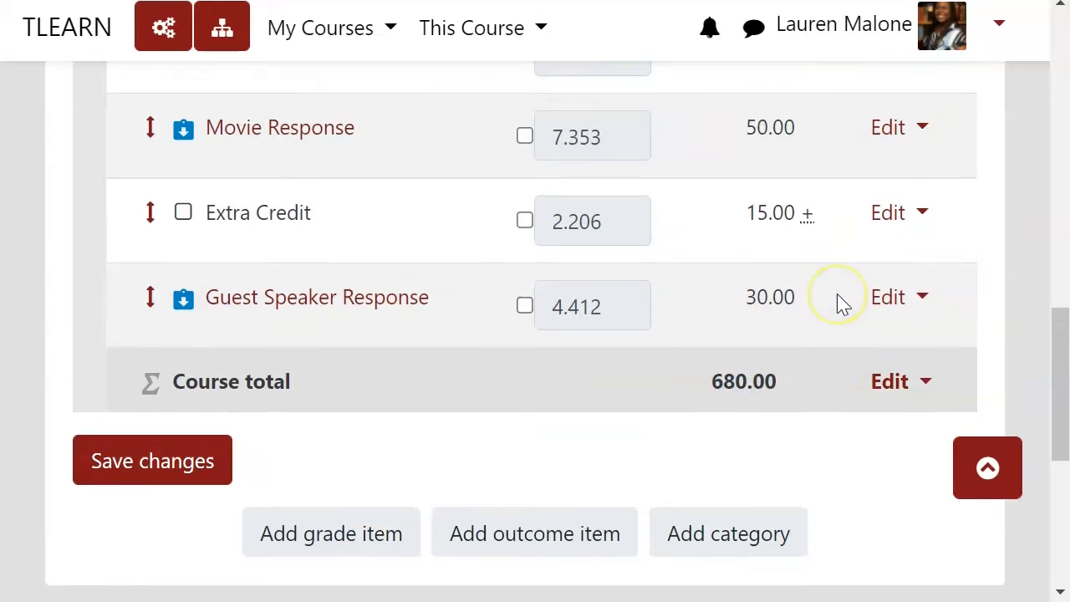
pyautogui.scroll(3, 843, 305)
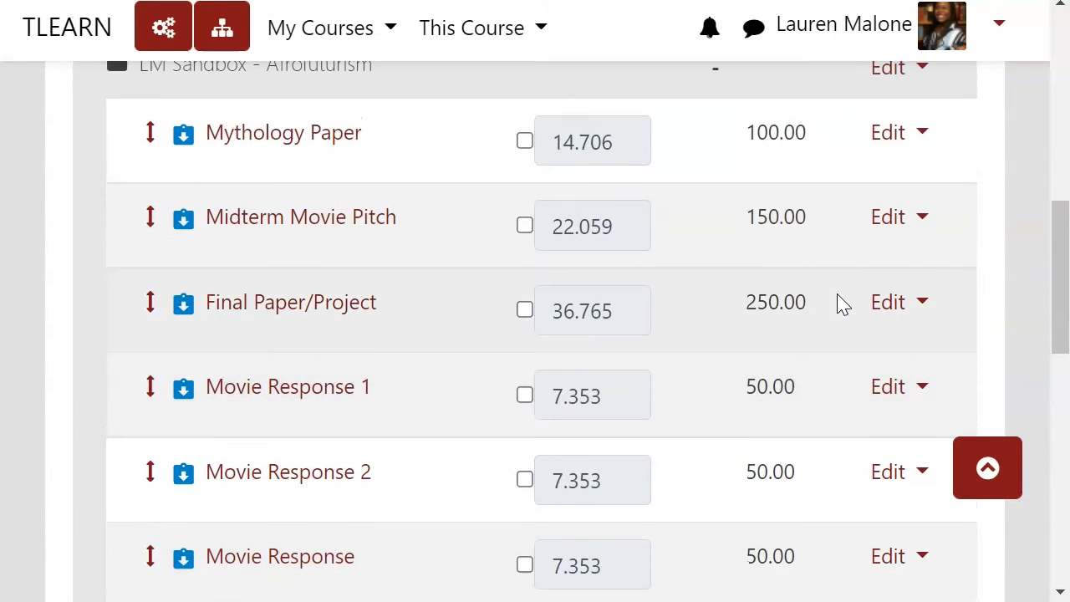
pyautogui.scroll(3, 843, 305)
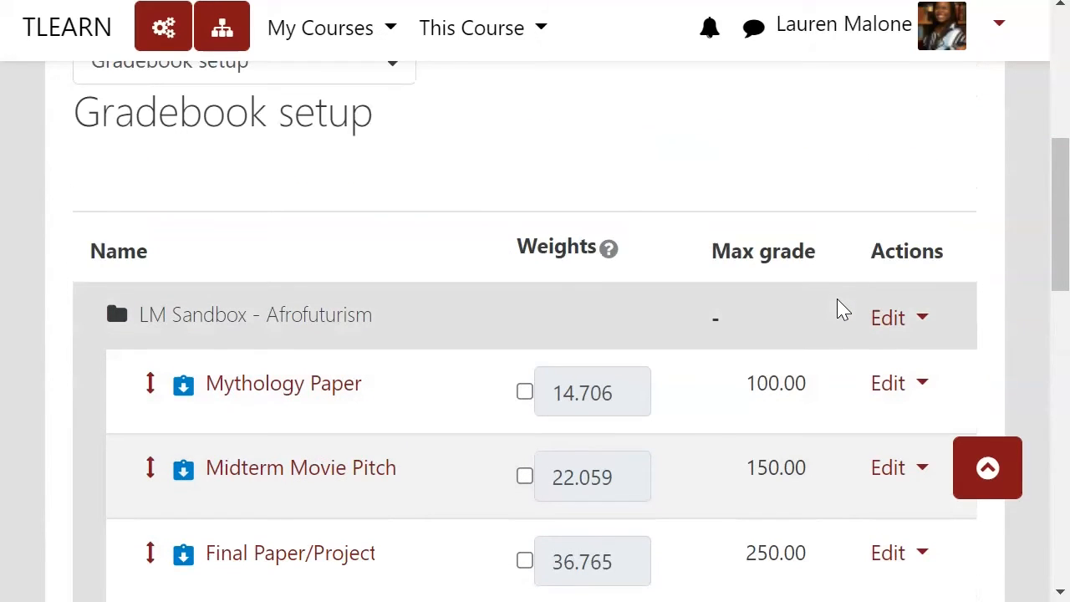
pyautogui.scroll(-2, 841, 313)
pyautogui.scroll(-6, 841, 313)
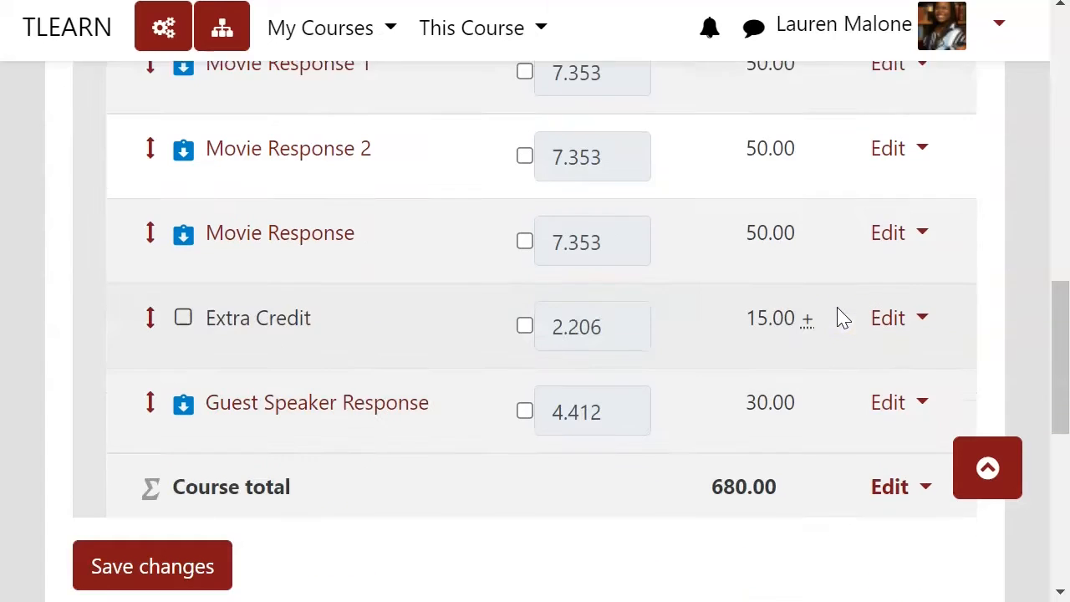
pyautogui.scroll(6, 781, 413)
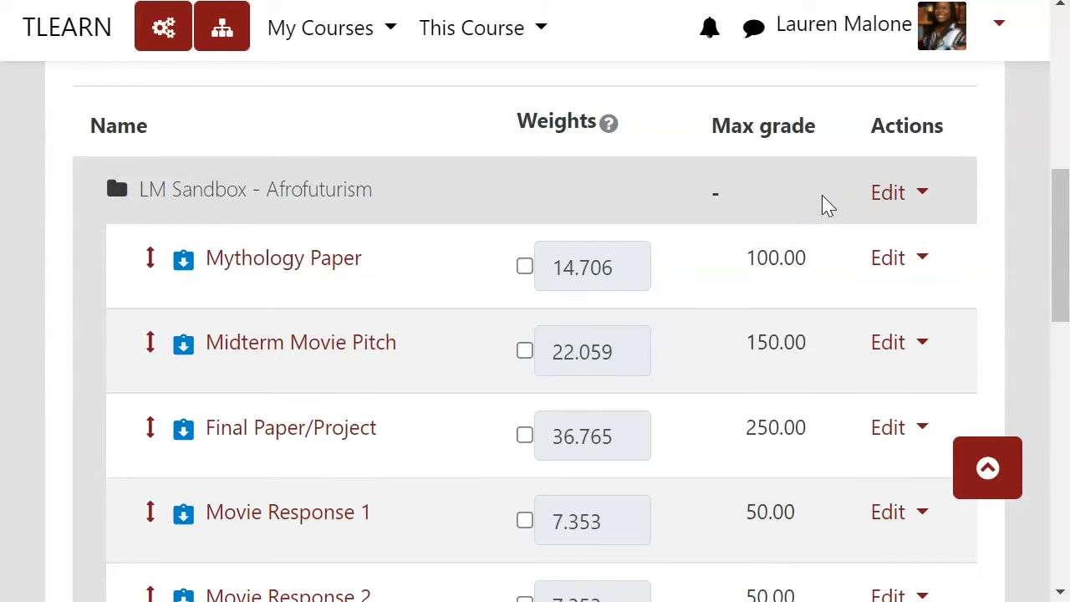
# Step: Set the aggregation of the LM Sandbox - Afrofuturism course category to Weighted mean of grades and save the changes
pyautogui.click(915, 194)
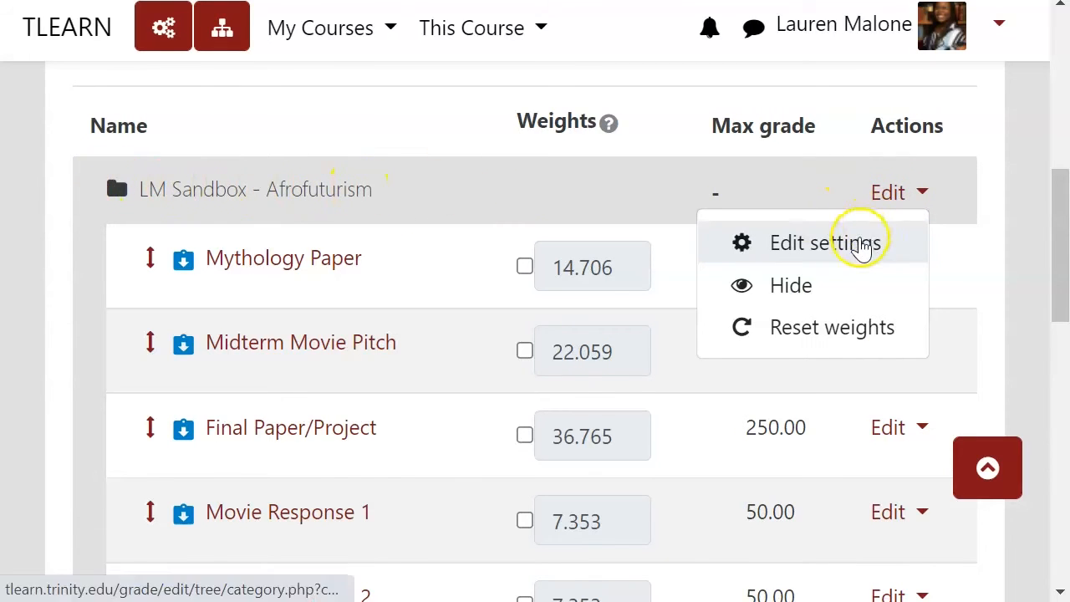
pyautogui.click(844, 243)
pyautogui.scroll(-6, 649, 289)
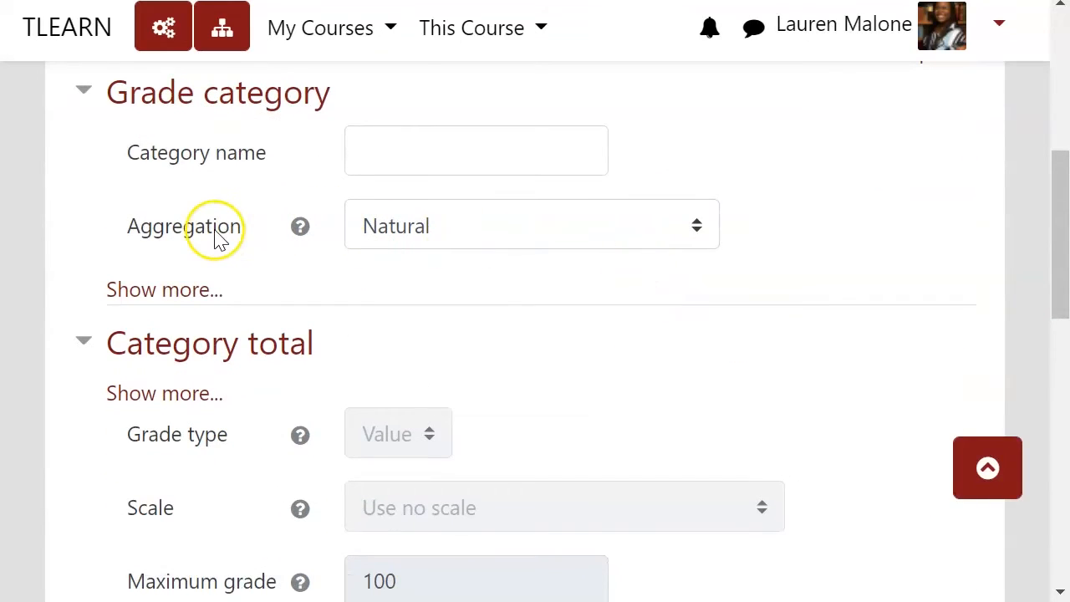
pyautogui.click(447, 230)
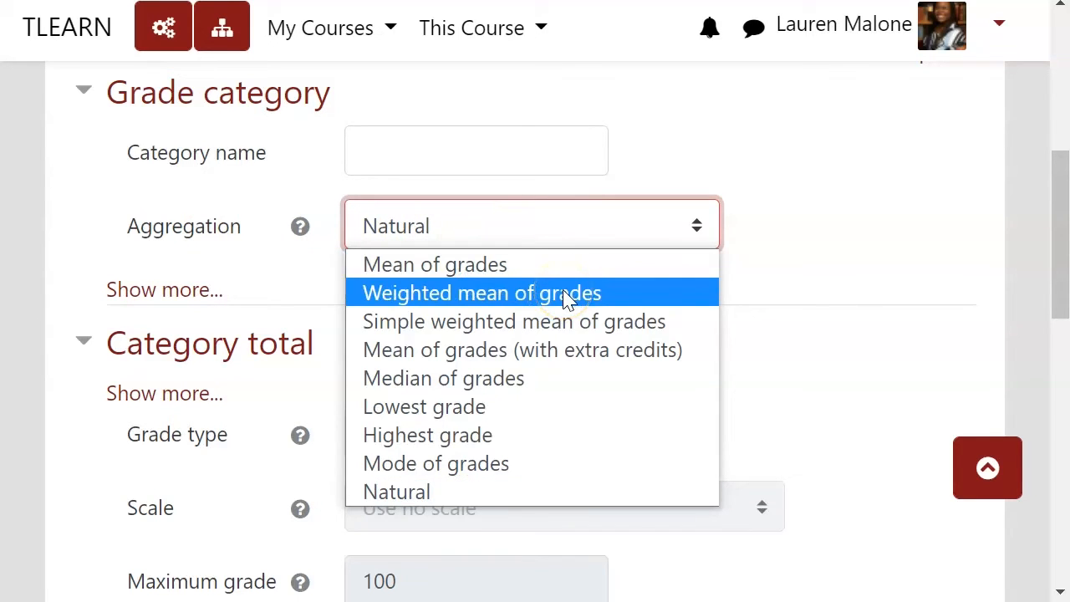
pyautogui.click(520, 298)
pyautogui.scroll(-6, 566, 336)
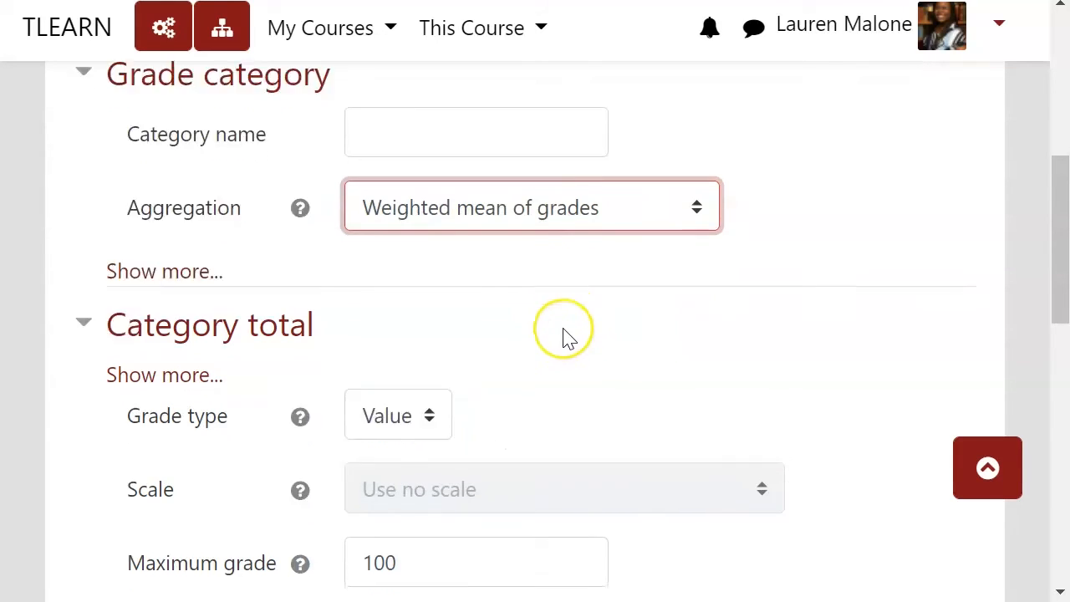
pyautogui.scroll(-3, 566, 337)
pyautogui.click(432, 236)
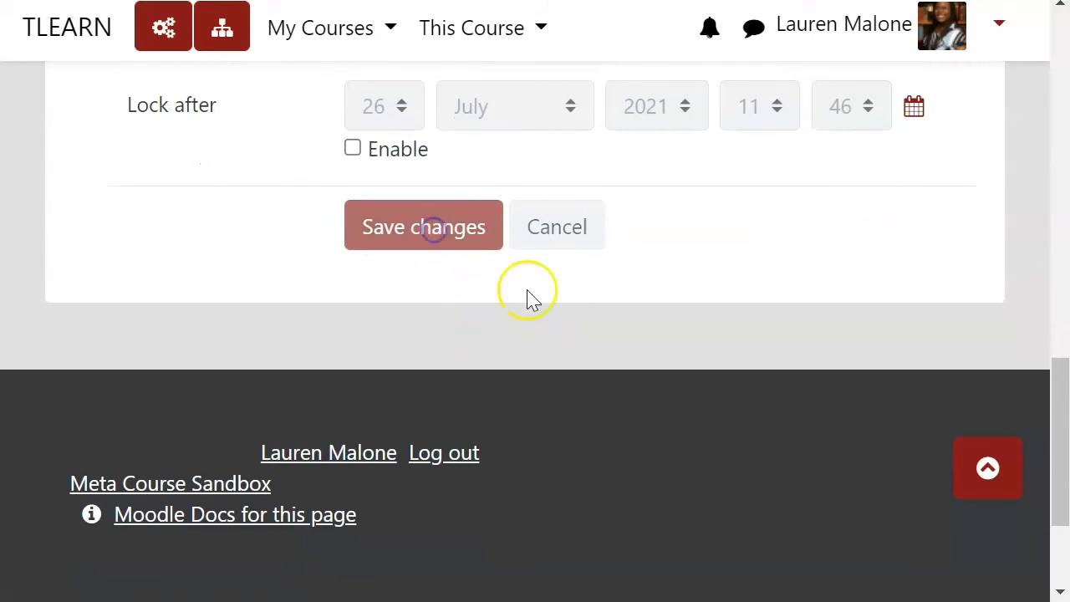
# Step: Examine the item weights, the course total and how the Extra Credit item counts under the weighted mean aggregation
pyautogui.scroll(-6, 685, 399)
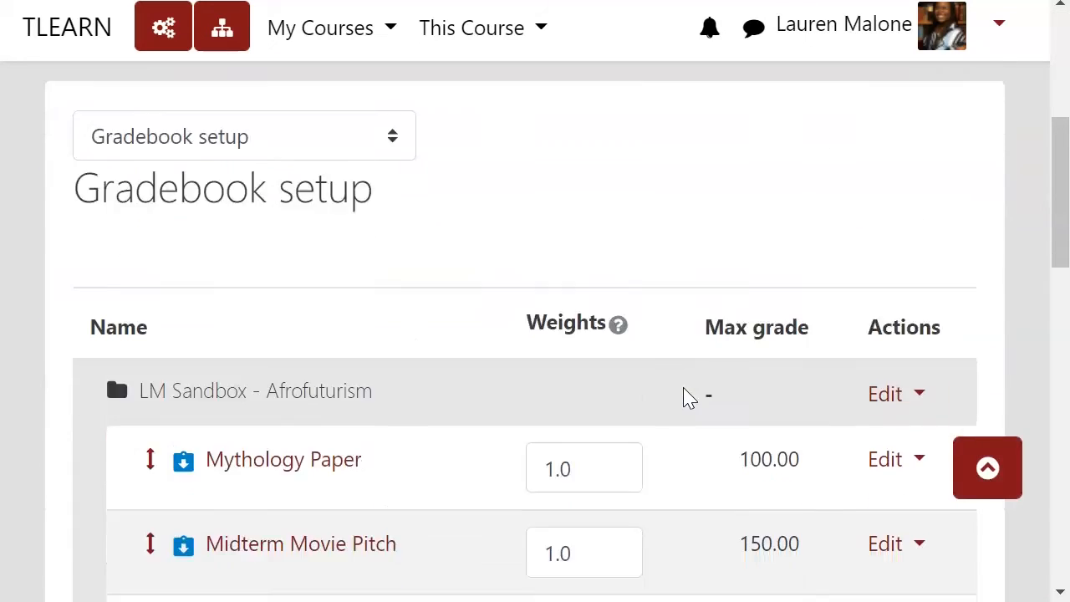
pyautogui.scroll(-6, 747, 256)
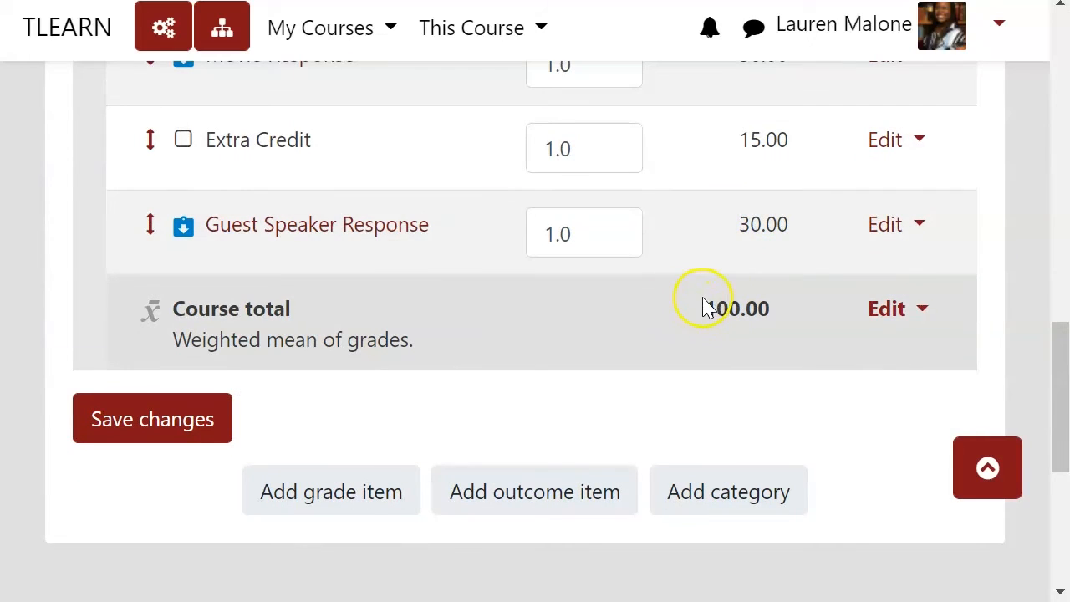
pyautogui.moveTo(728, 303); pyautogui.dragTo(746, 299)
pyautogui.click(711, 335)
pyautogui.scroll(10, 714, 336)
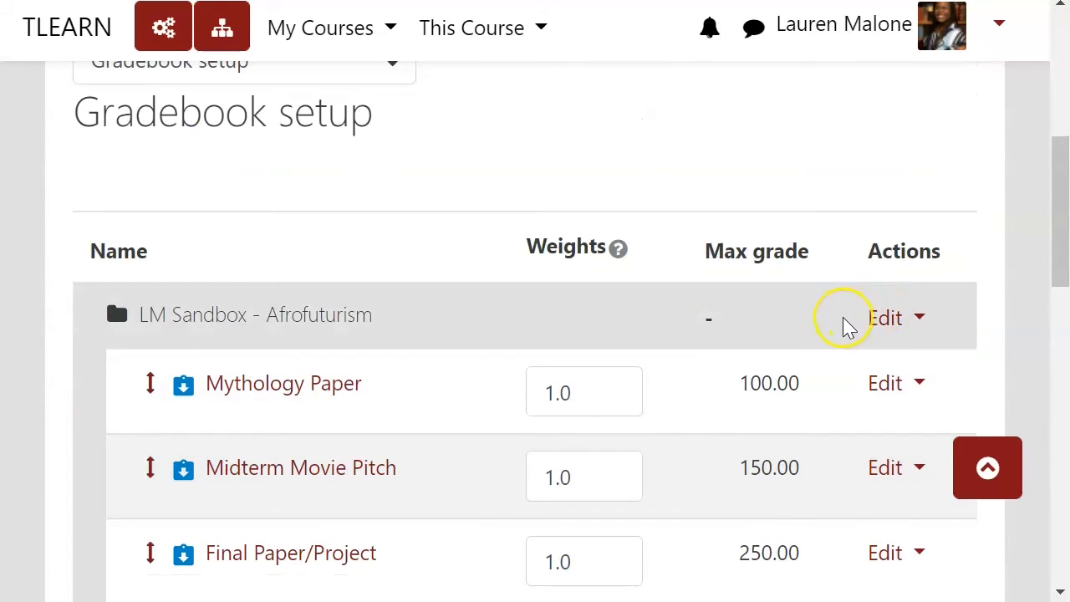
pyautogui.scroll(-7, 757, 353)
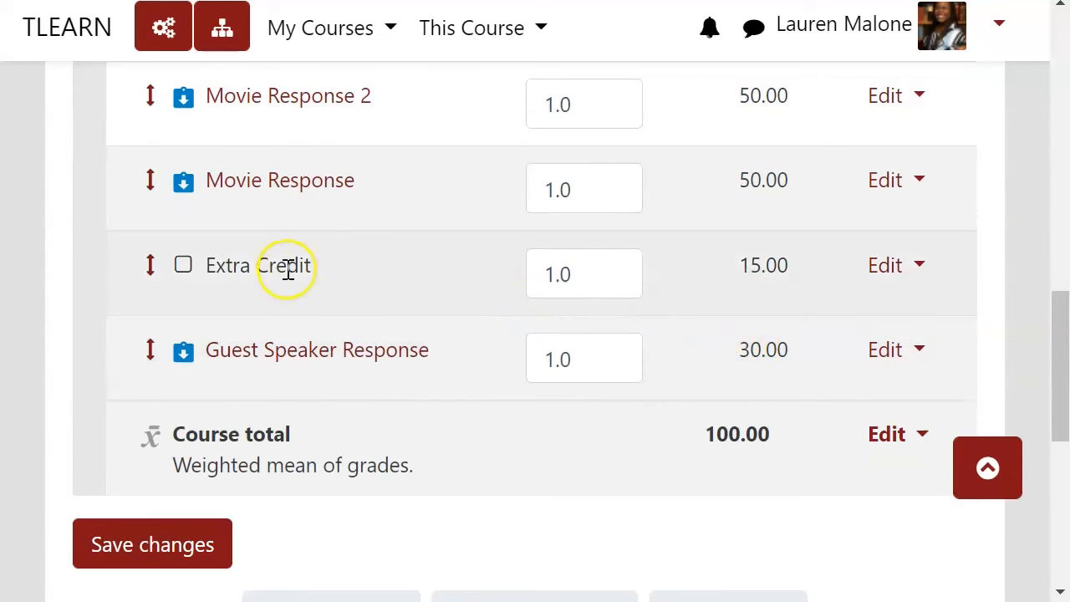
pyautogui.moveTo(311, 264); pyautogui.dragTo(200, 264)
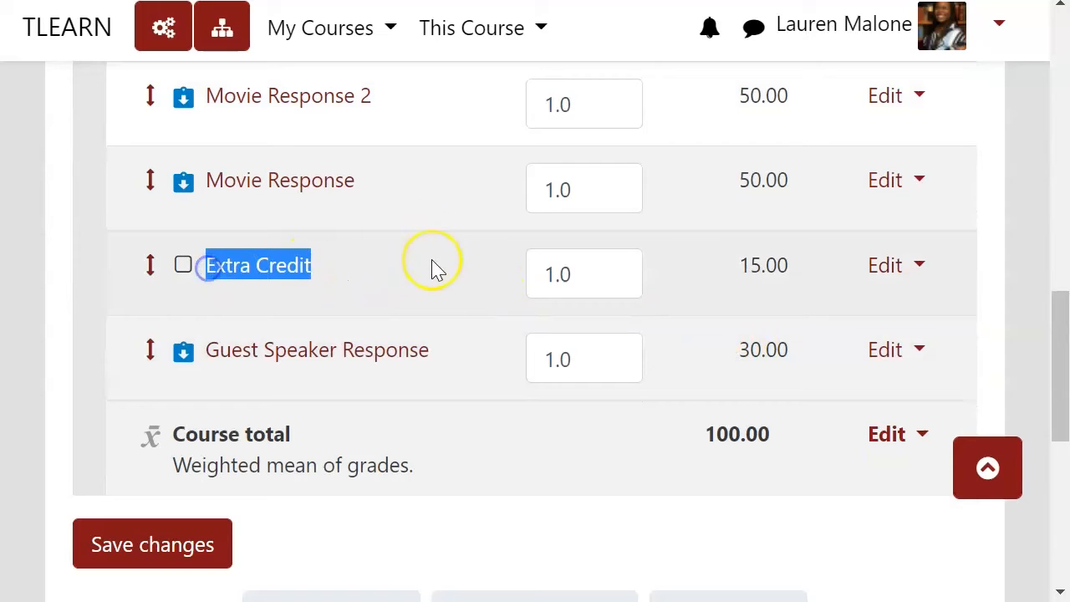
pyautogui.click(415, 273)
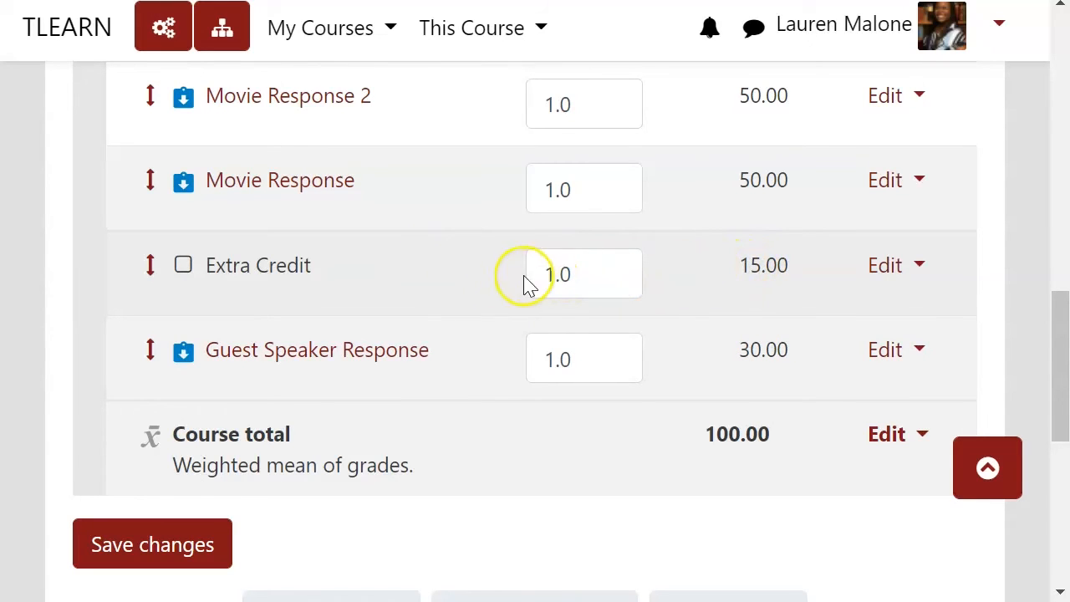
pyautogui.tripleClick(347, 464)
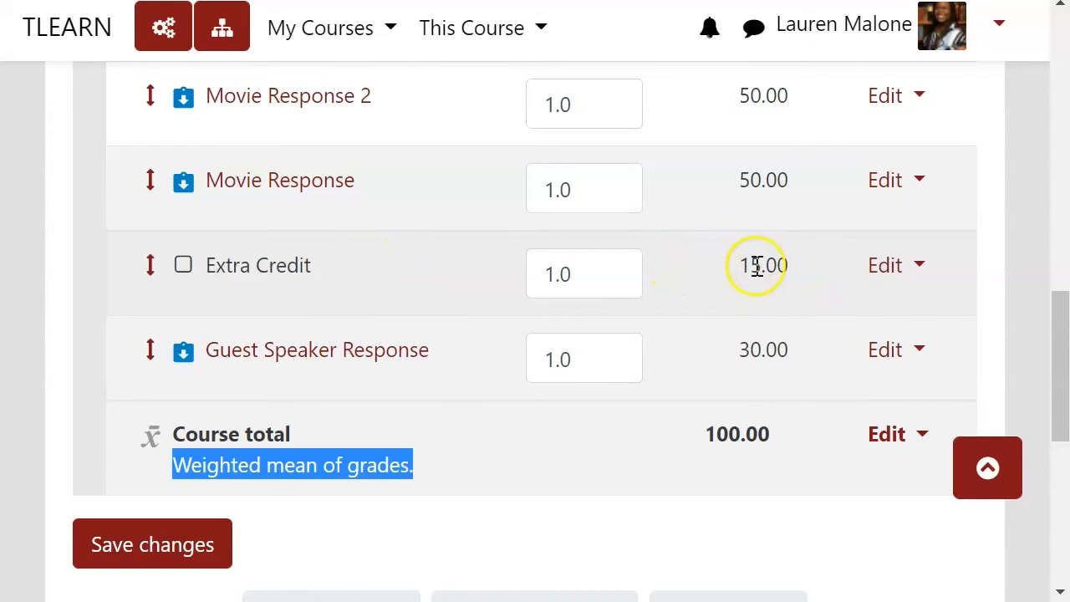
pyautogui.moveTo(751, 266); pyautogui.dragTo(786, 264)
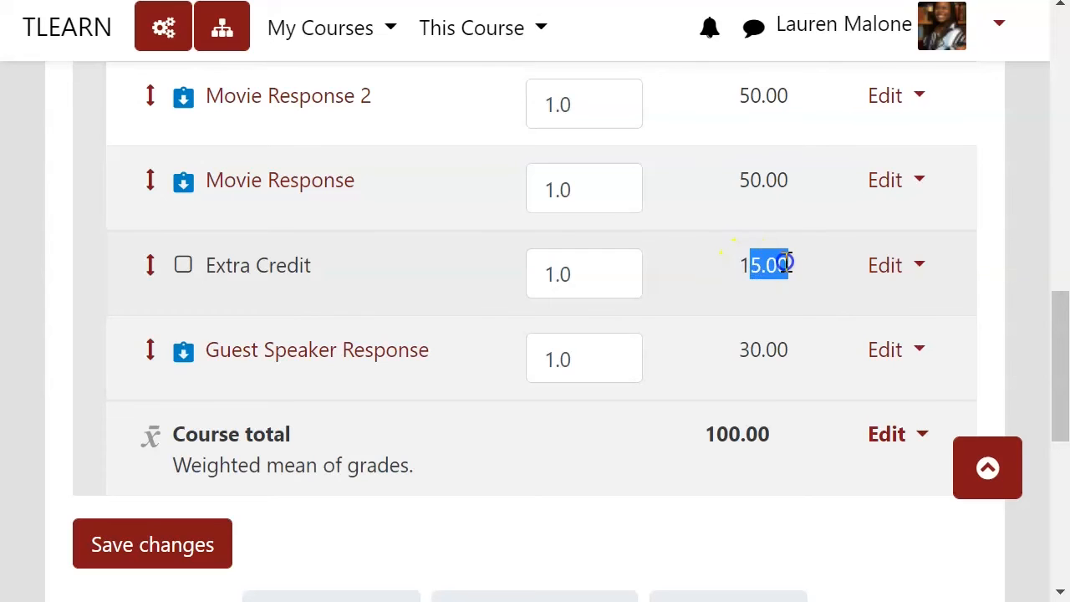
pyautogui.click(786, 264)
# Step: Set the aggregation of the LM Sandbox - Afrofuturism course category back to Natural and save the changes
pyautogui.scroll(8, 764, 275)
pyautogui.click(876, 317)
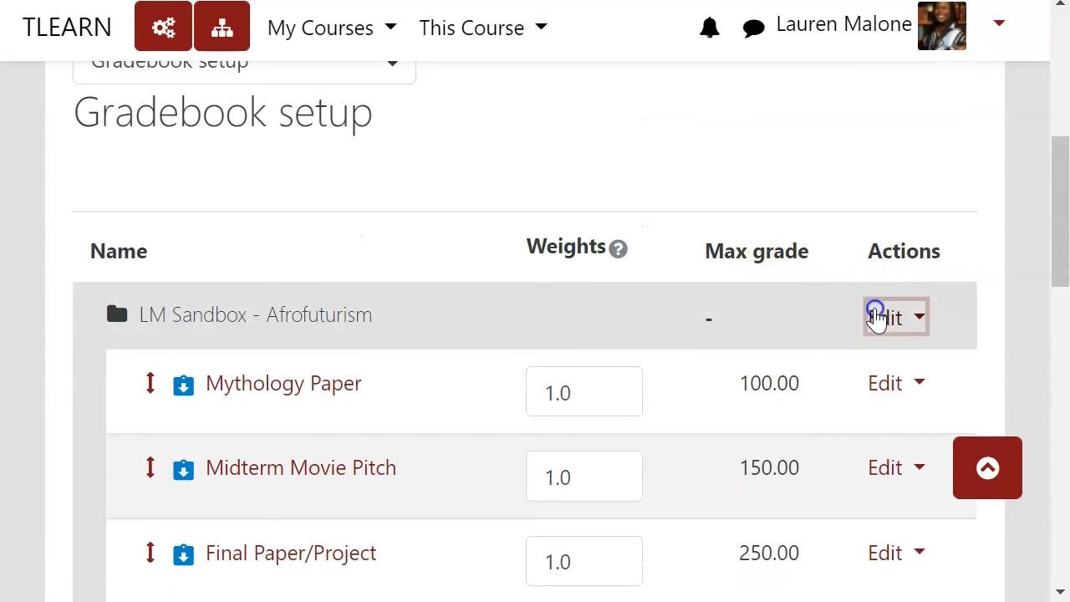
pyautogui.click(823, 363)
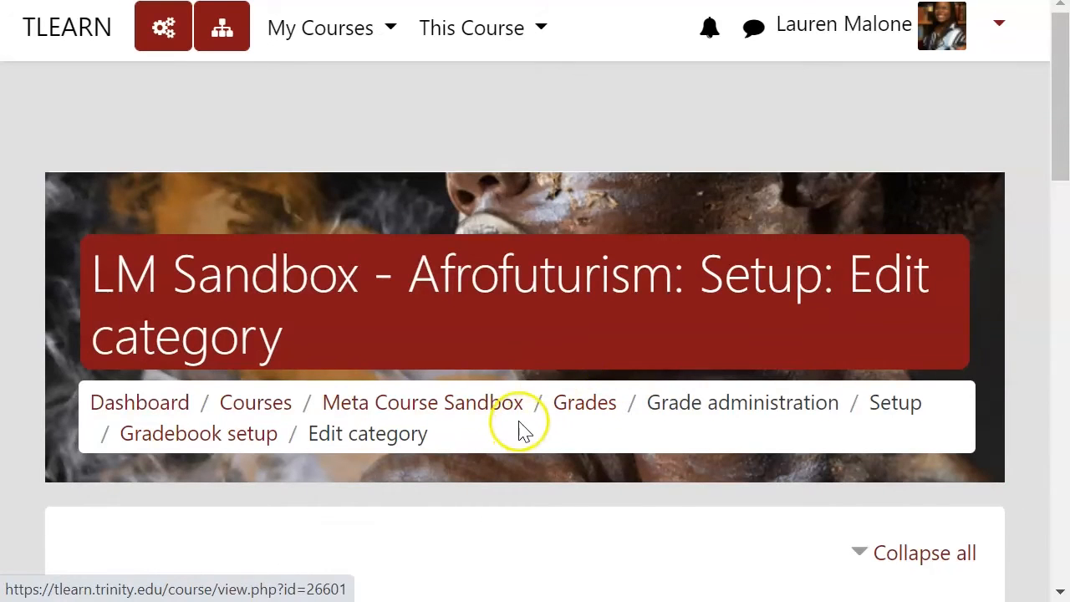
pyautogui.scroll(-5, 520, 430)
pyautogui.click(513, 349)
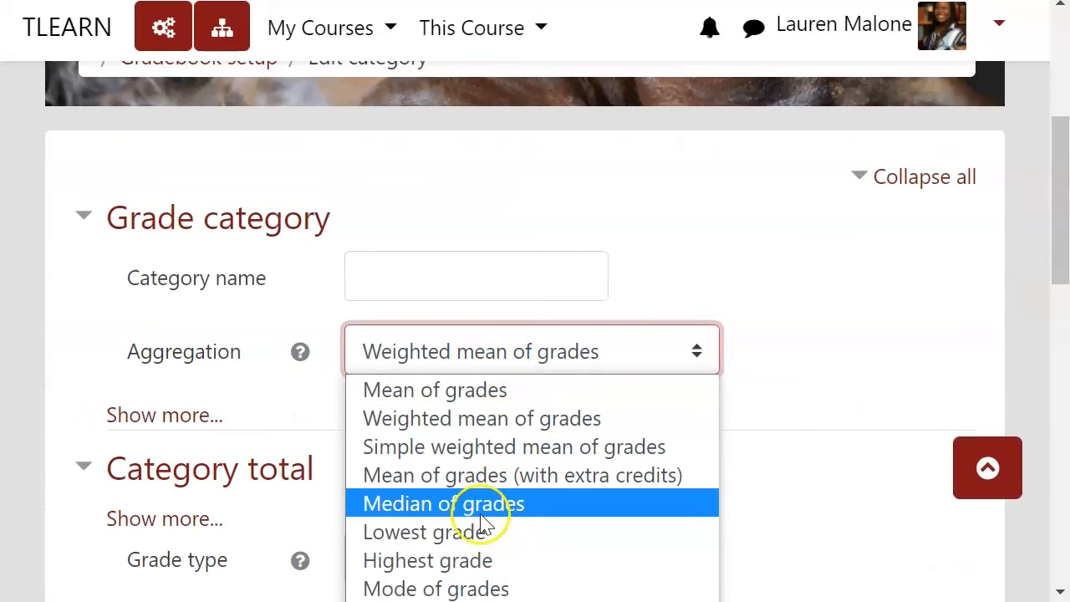
pyautogui.click(496, 598)
pyautogui.scroll(-4, 664, 396)
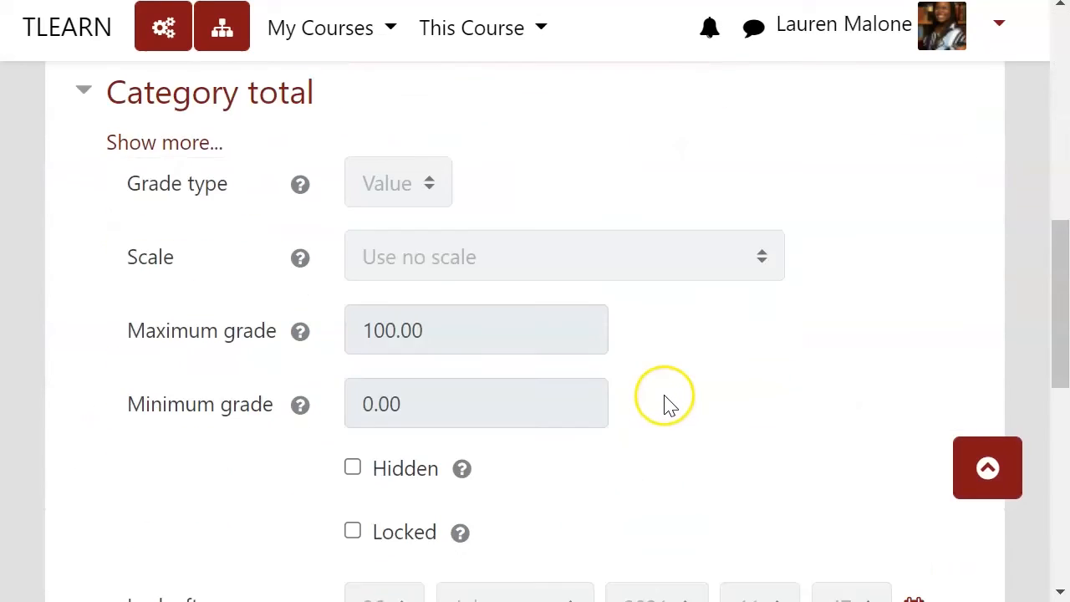
pyautogui.scroll(-10, 669, 404)
pyautogui.click(397, 109)
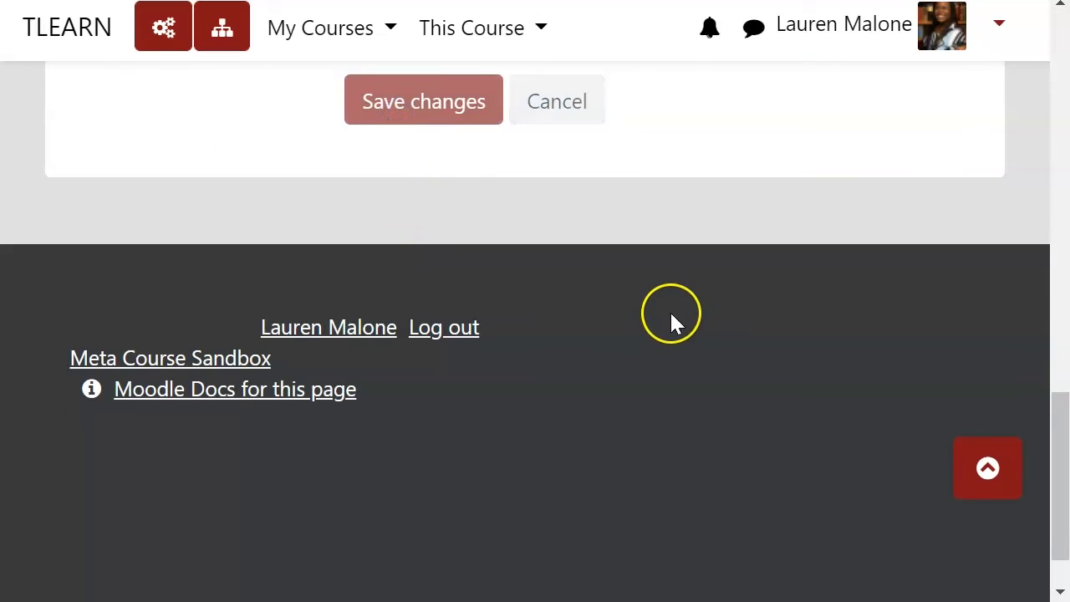
# Step: Mark the Extra Credit grade item as extra credit in its parent category settings and save the changes
pyautogui.scroll(-15, 678, 326)
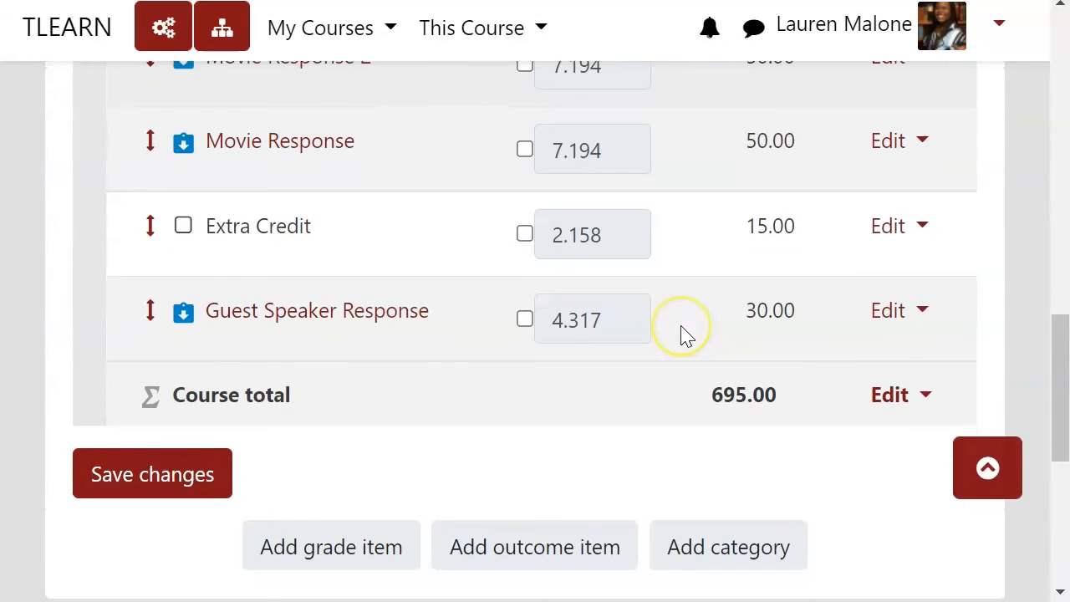
pyautogui.scroll(3, 694, 335)
pyautogui.click(886, 352)
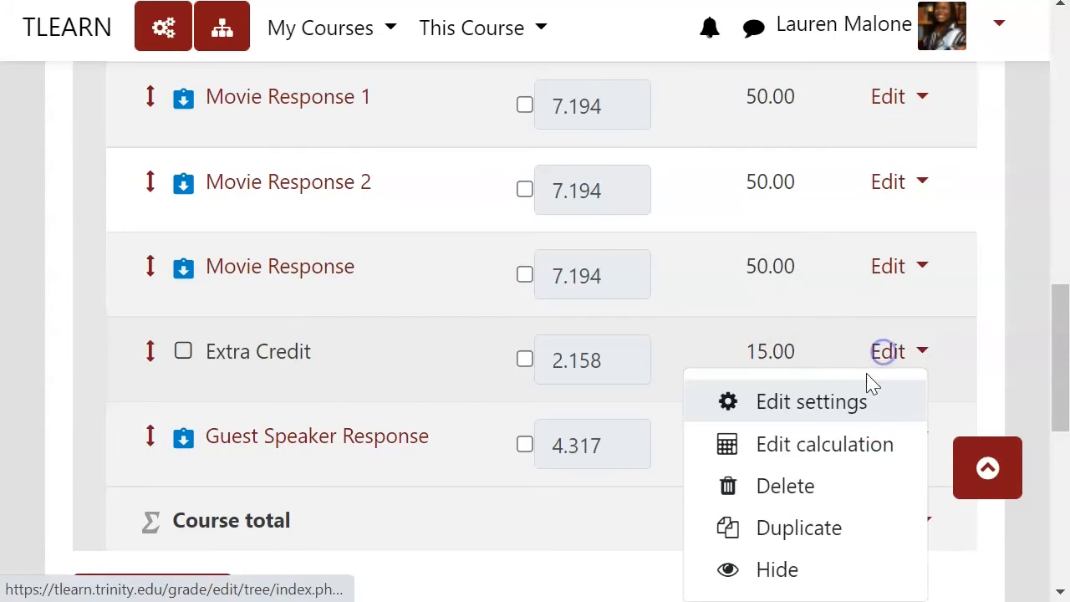
pyautogui.click(845, 401)
pyautogui.scroll(-5, 616, 363)
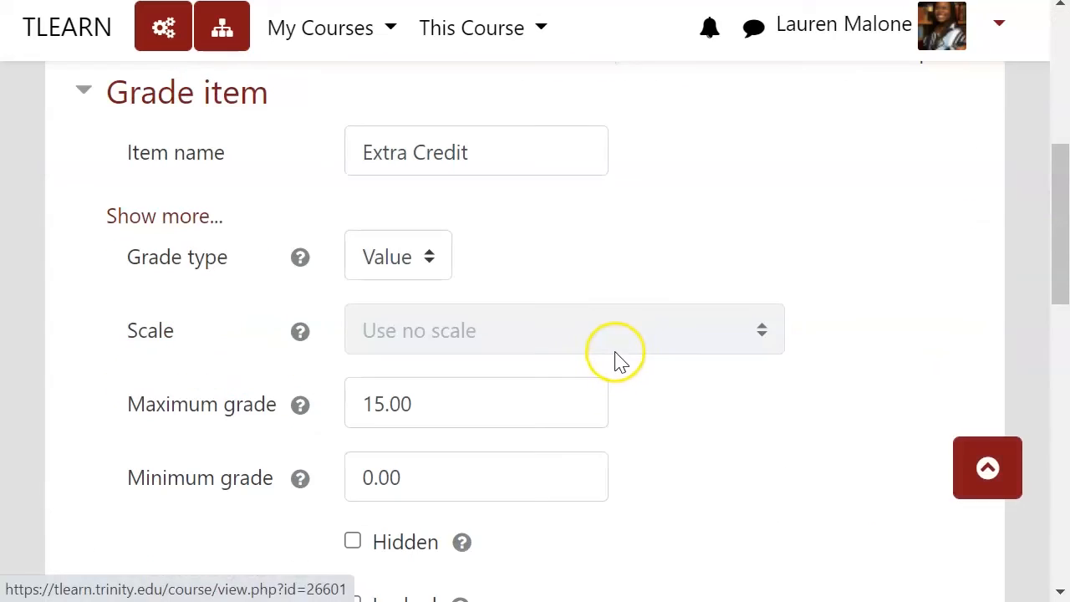
pyautogui.scroll(-3, 580, 356)
pyautogui.scroll(-4, 359, 365)
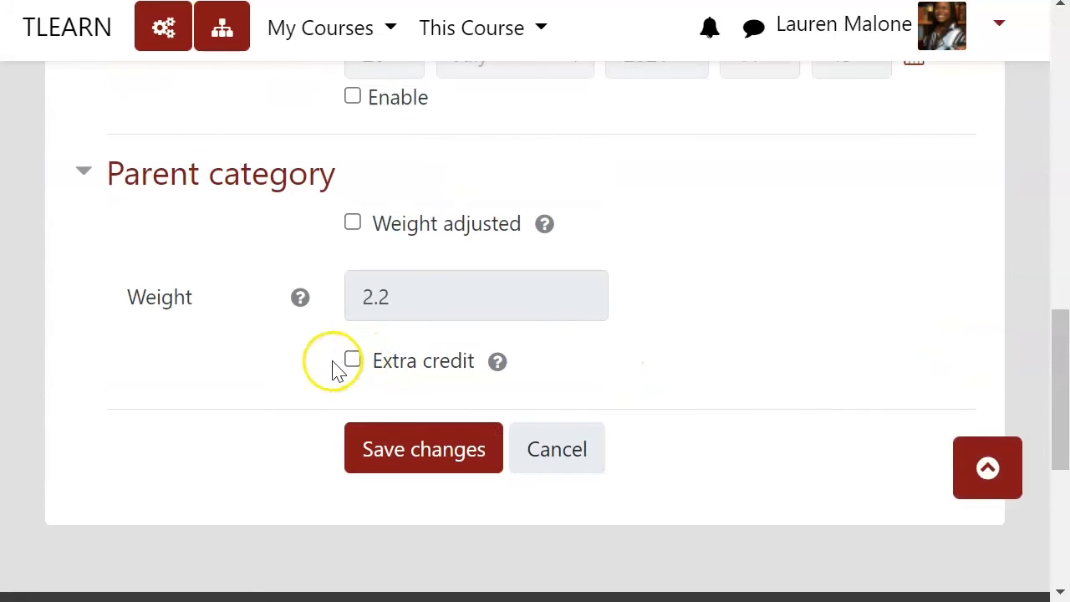
pyautogui.click(352, 360)
pyautogui.click(439, 447)
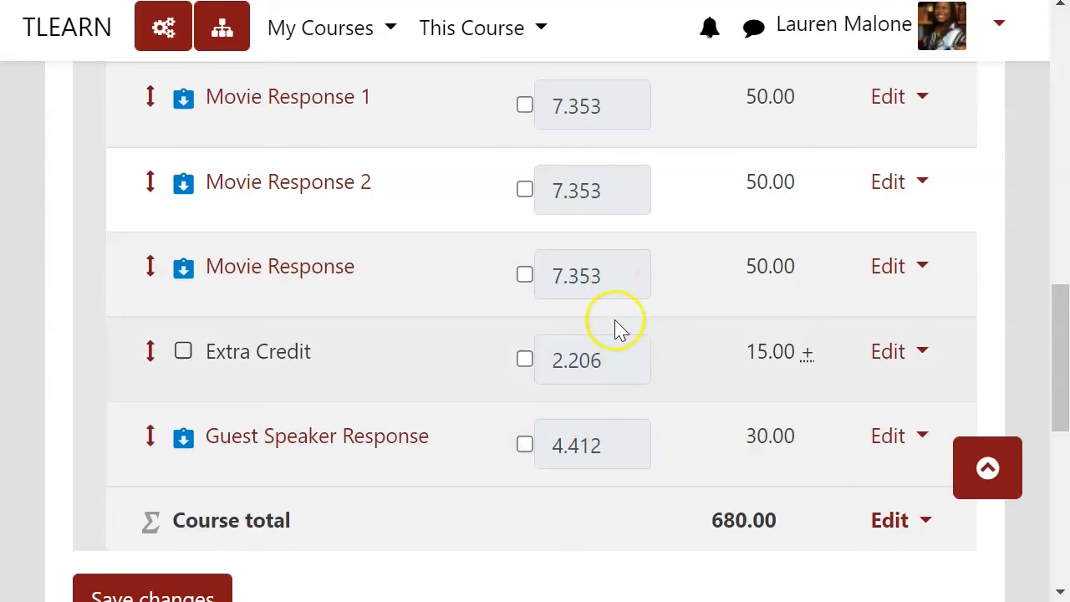
# Step: Review the adjusted weights and maximum grades of all grade items in the gradebook setup
pyautogui.scroll(3, 684, 318)
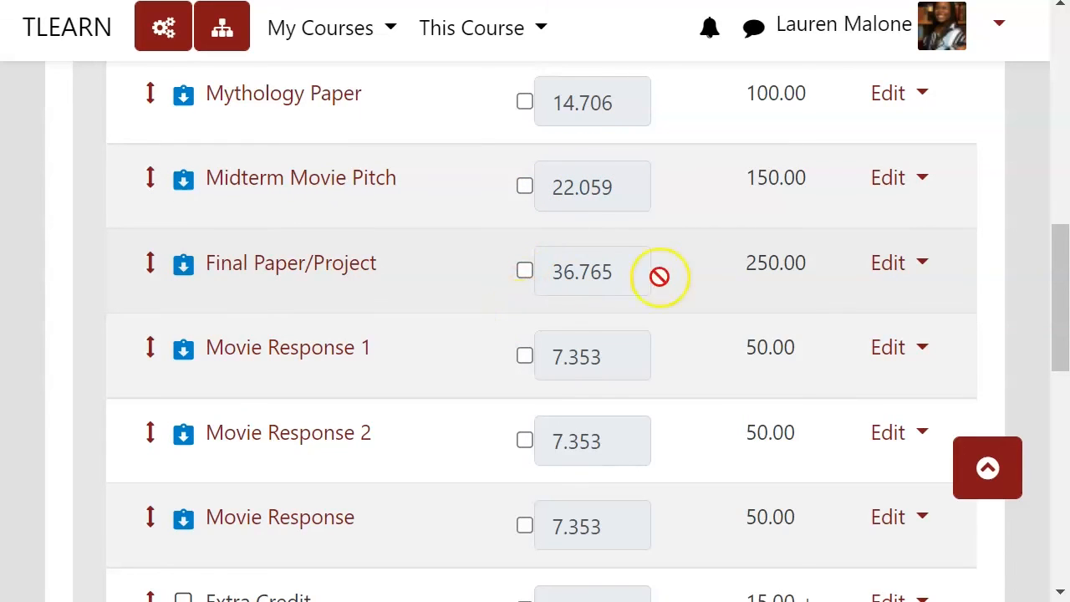
pyautogui.scroll(2, 702, 361)
pyautogui.scroll(4, 585, 384)
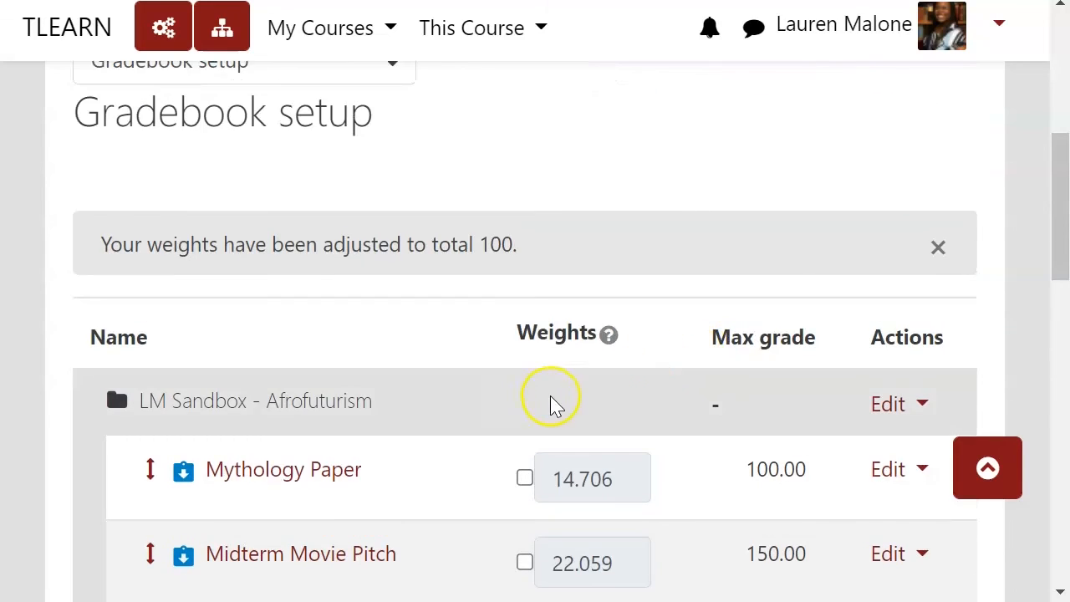
pyautogui.scroll(-4, 518, 385)
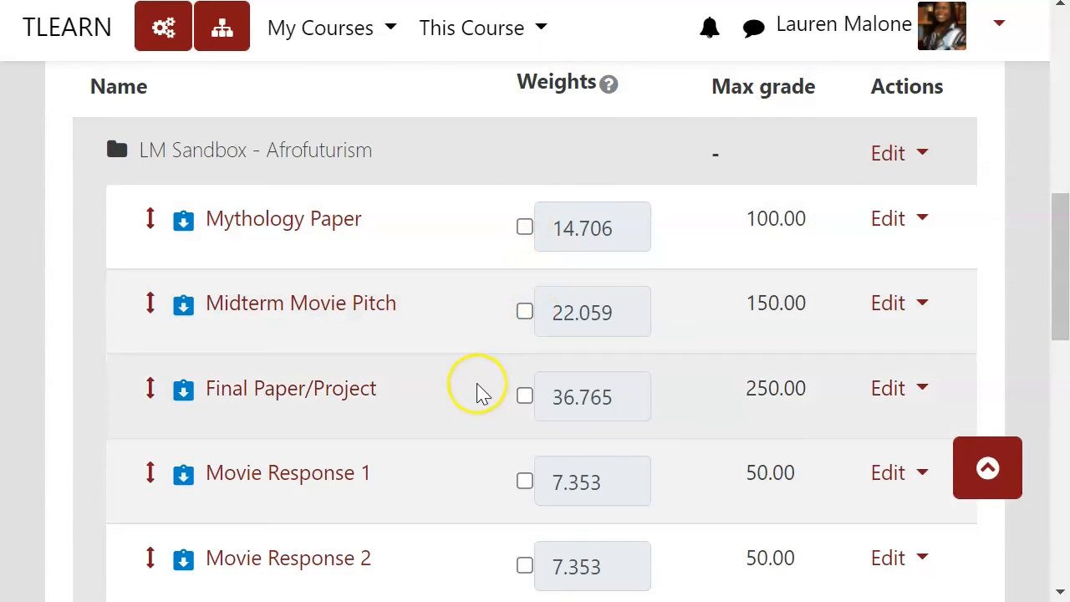
pyautogui.scroll(-3, 474, 393)
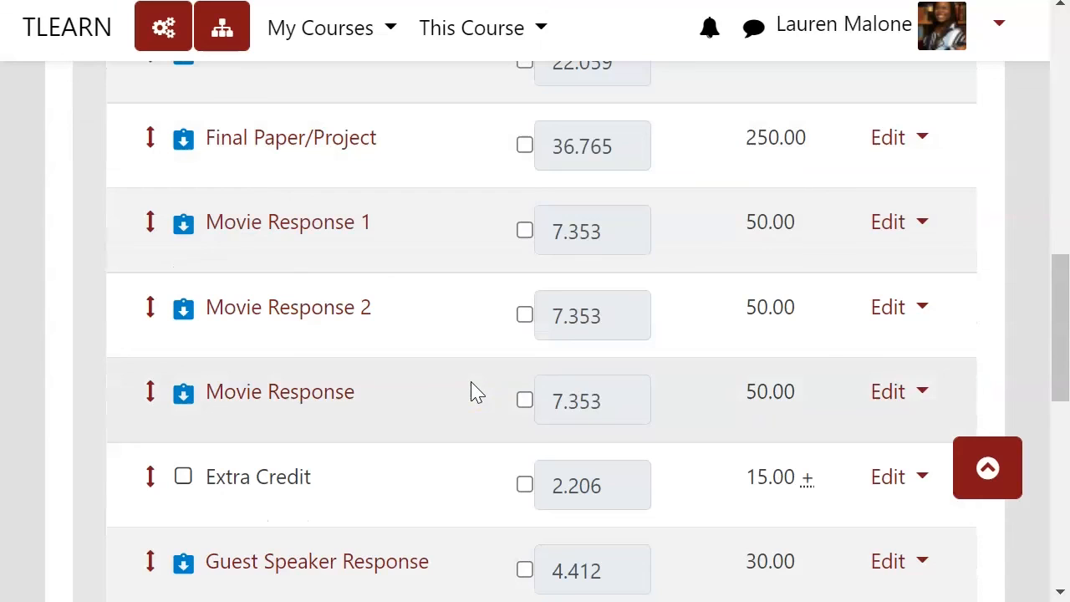